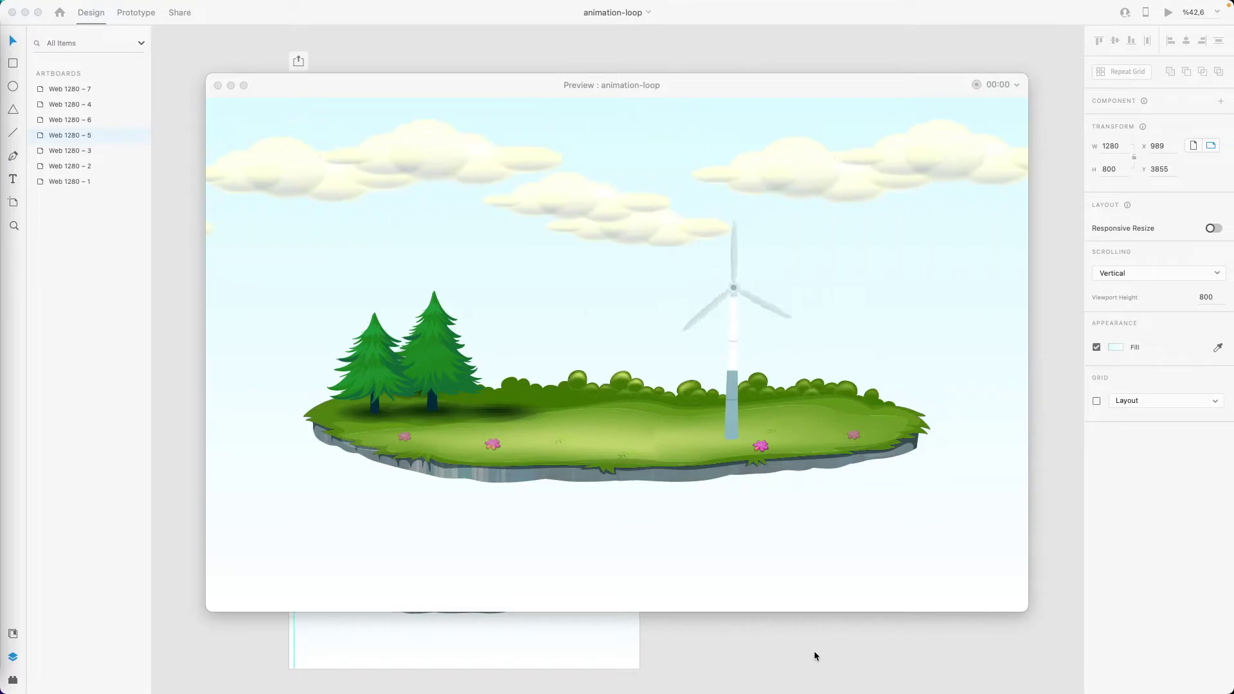
# Close the looping windmill-and-cloud preview window to get back to the artboards.
pyautogui.click(218, 86)
# Duplicate the cloud group on Web 1280 – 7 and place the copy right of the artboard.
pyautogui.scroll(2, 411, 55)
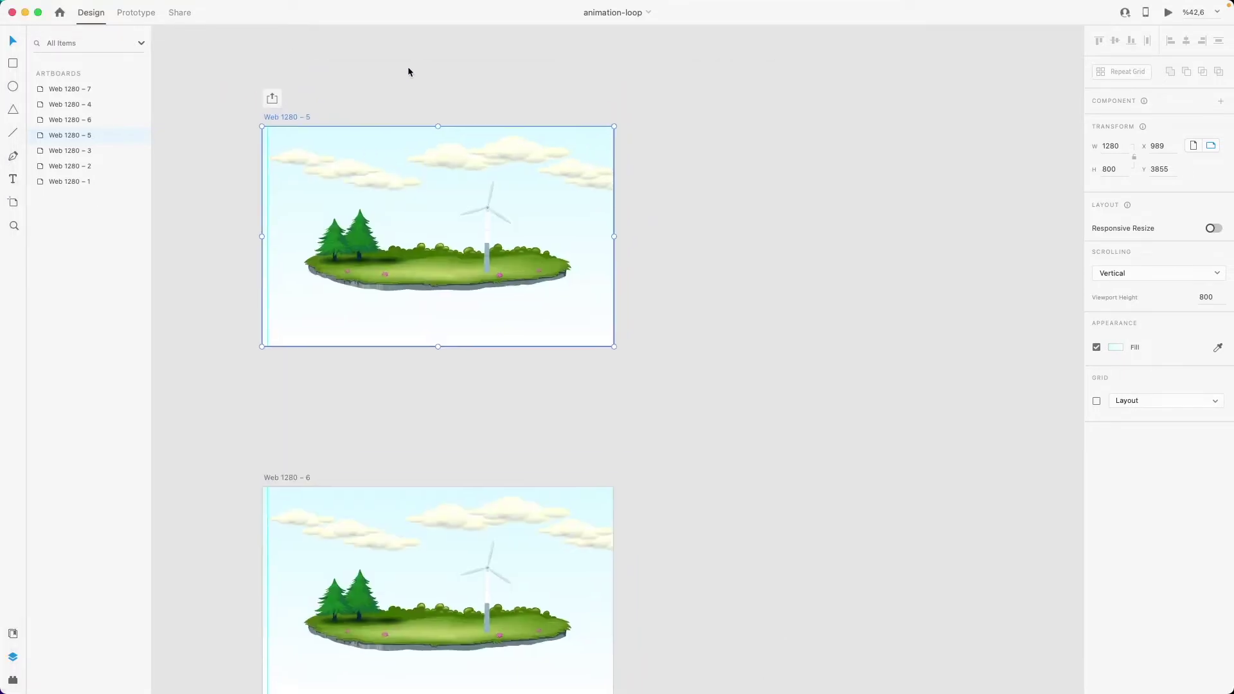
pyautogui.hscroll(10, 428, 116)
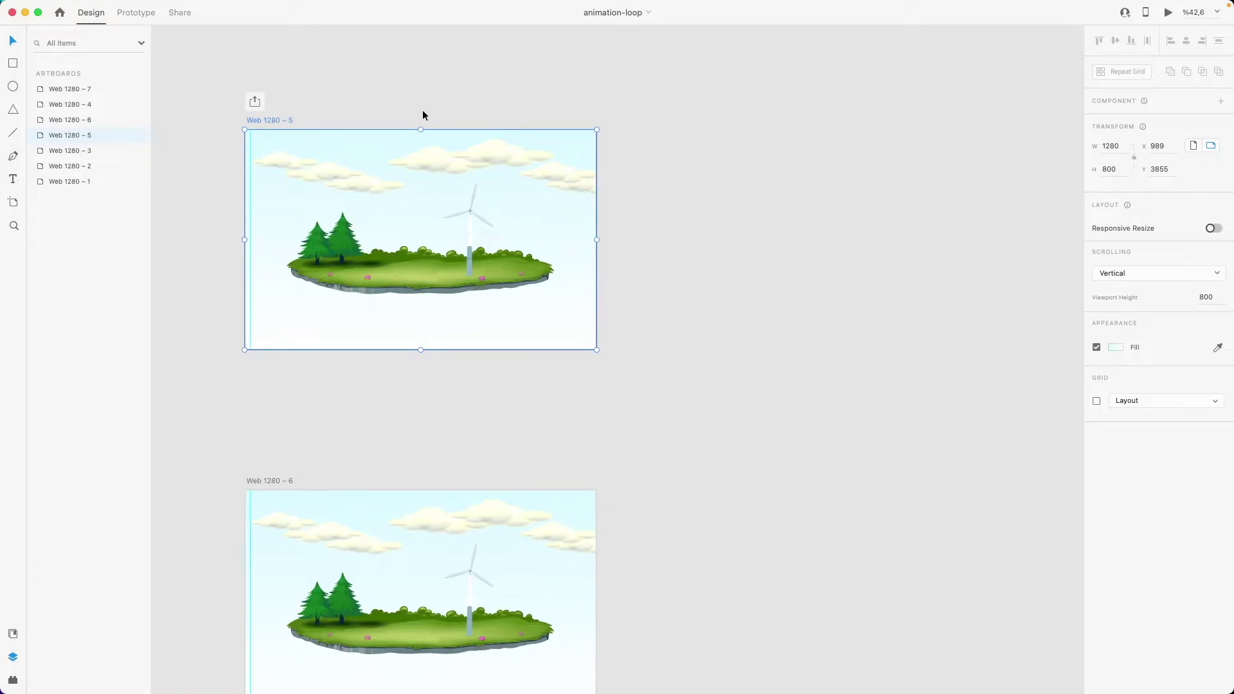
pyautogui.hscroll(8, 431, 124)
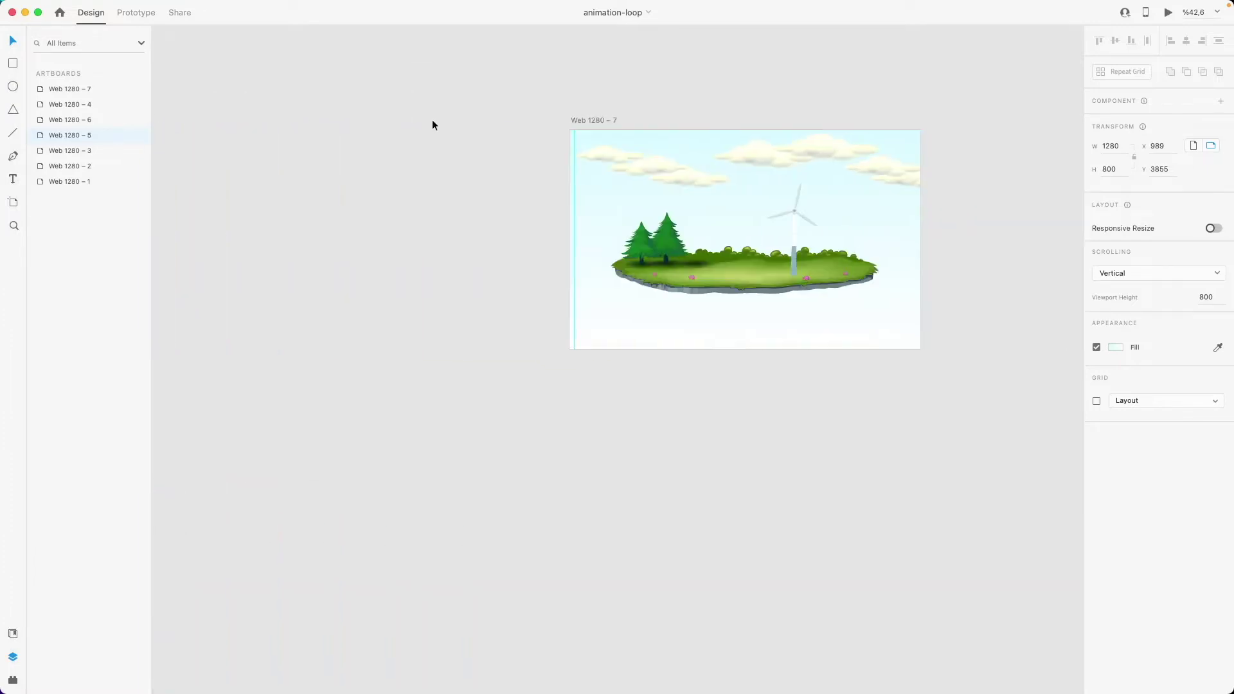
pyautogui.click(500, 82)
pyautogui.hscroll(4, 500, 83)
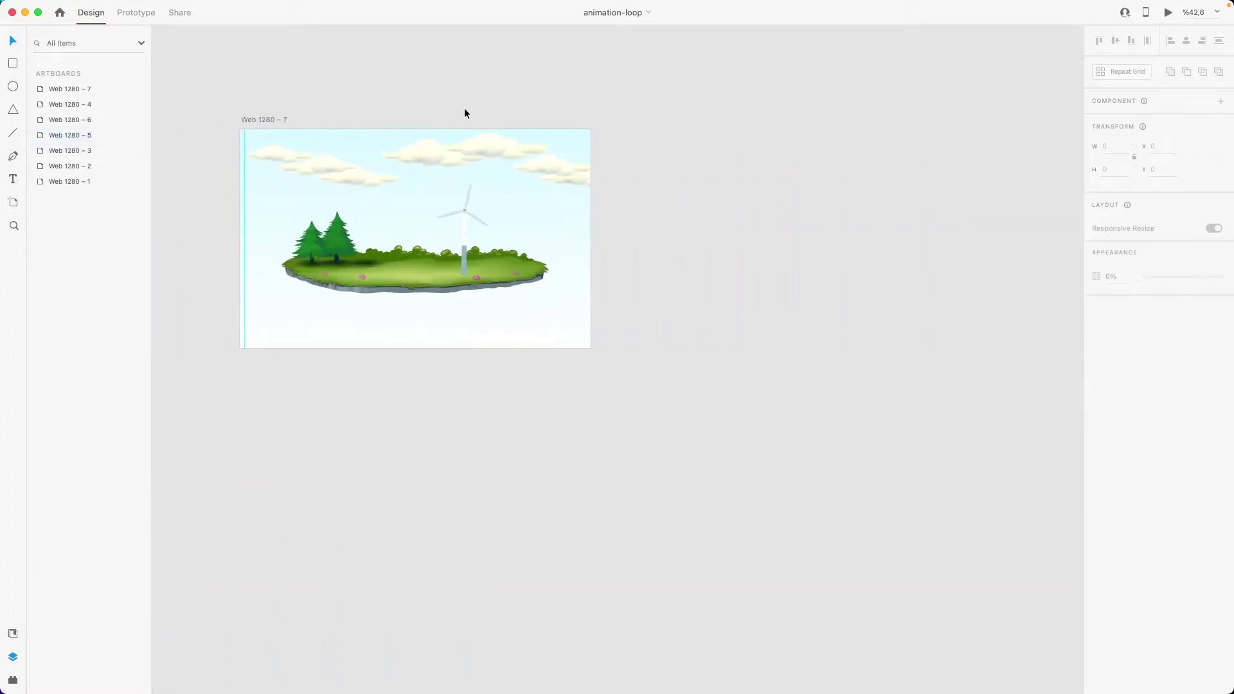
pyautogui.click(441, 153)
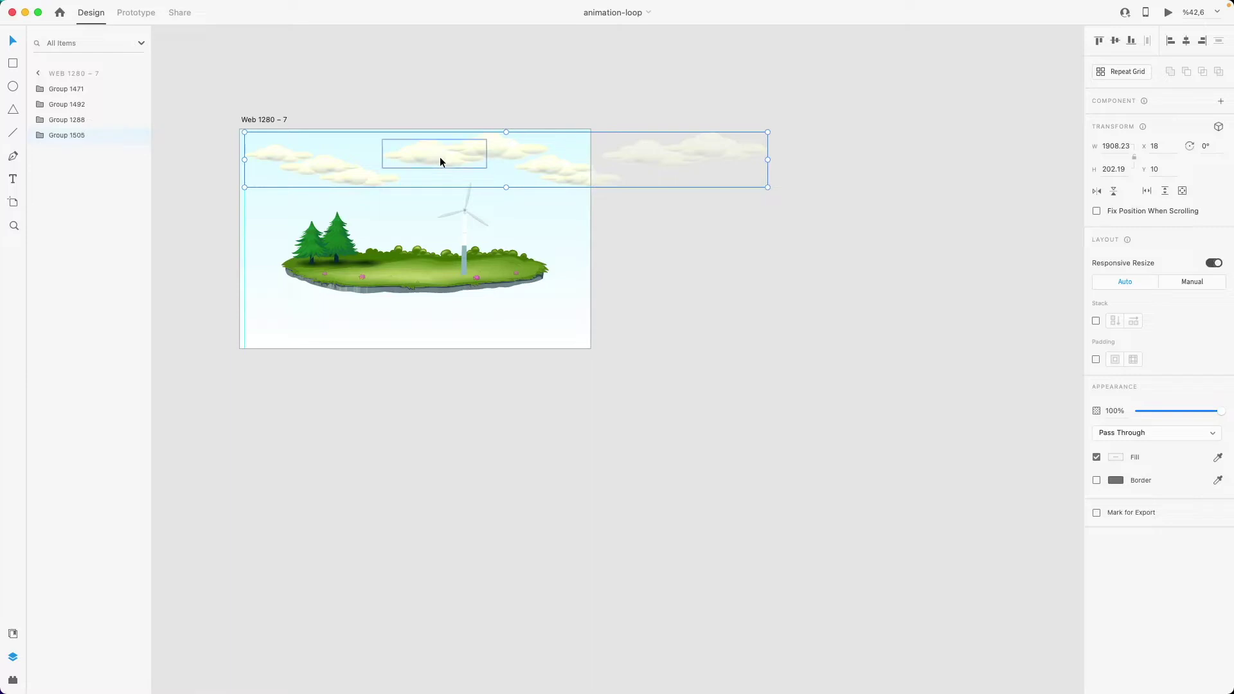
pyautogui.press('super+d')
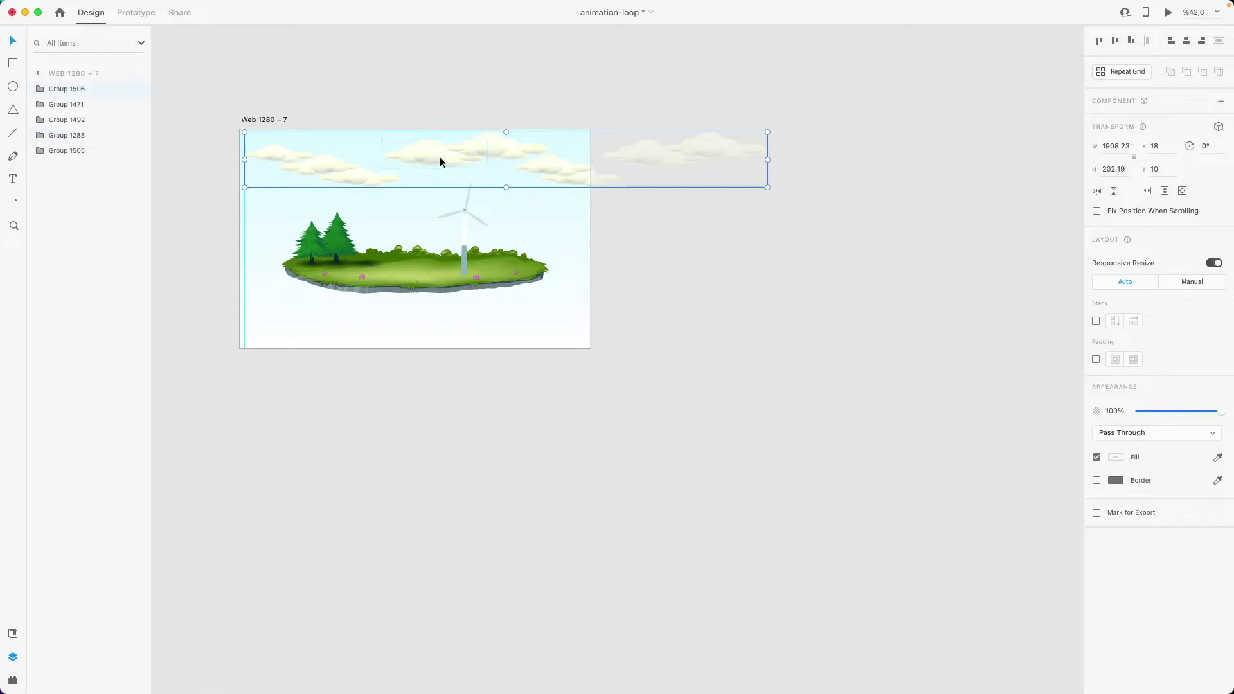
pyautogui.moveTo(440, 157); pyautogui.dragTo(813, 158)
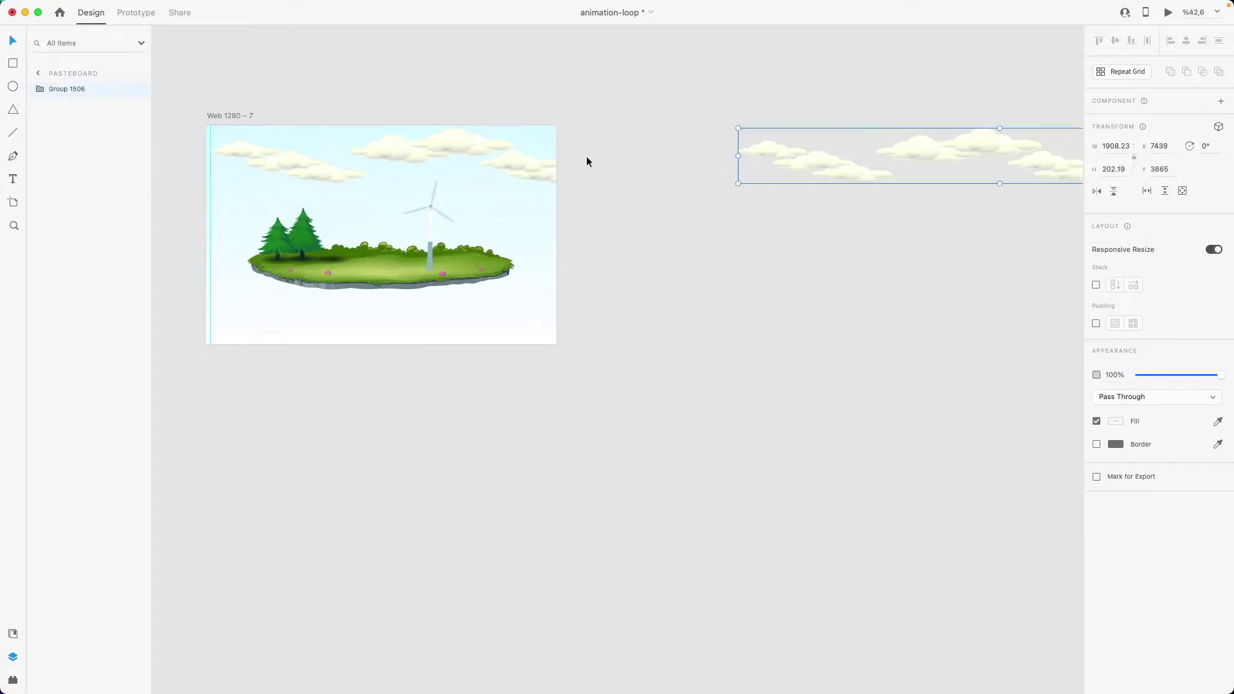
# Group the original clouds and the copy into one 3834-wide cloud strip.
pyautogui.click(496, 161)
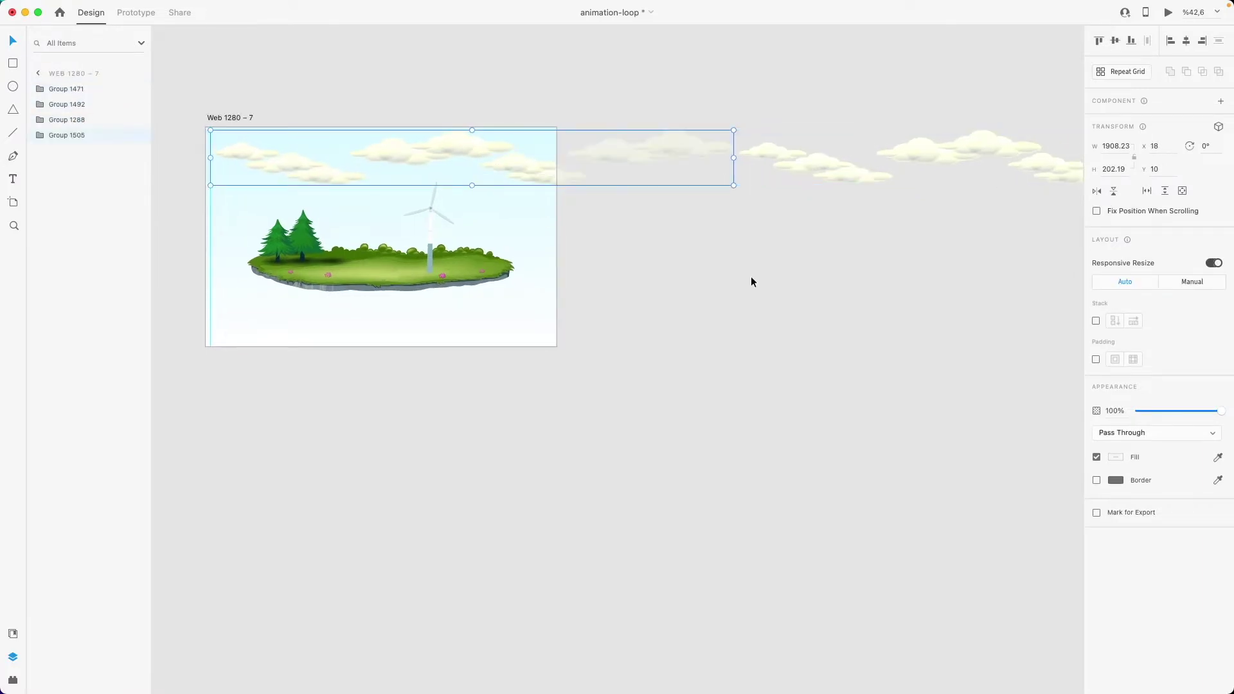
pyautogui.hscroll(3, 827, 192)
pyautogui.click(635, 183)
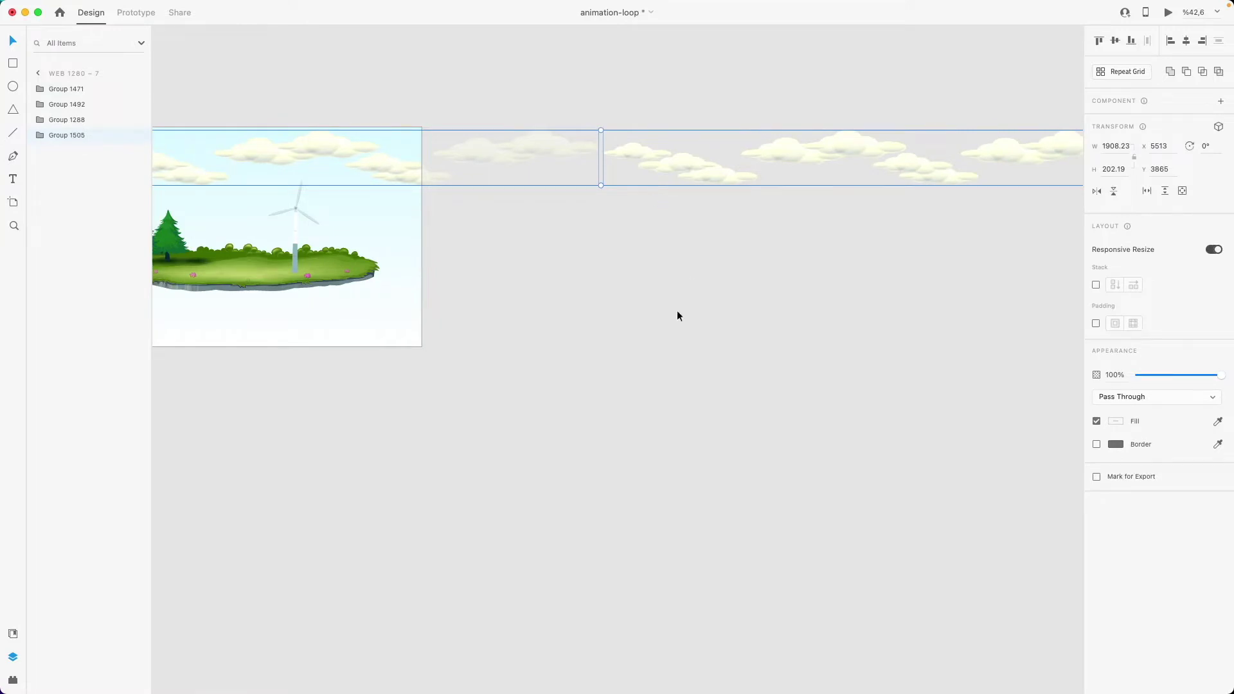
pyautogui.press('super+g')
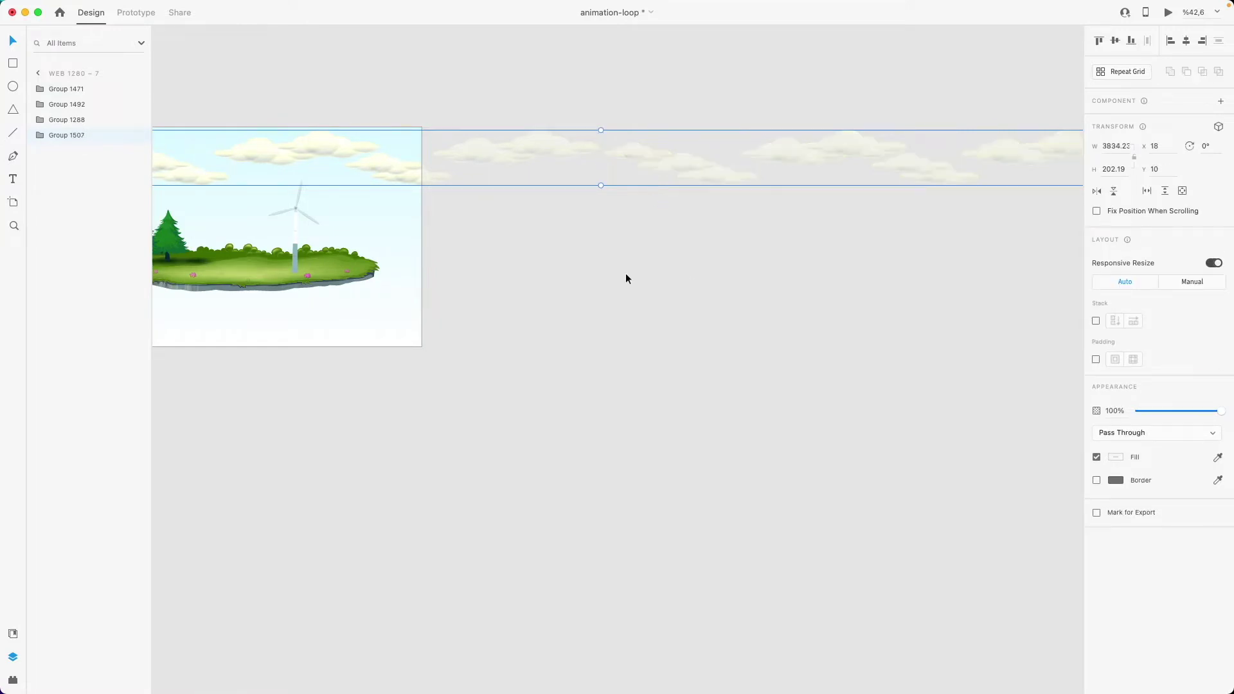
pyautogui.hscroll(2, 626, 272)
pyautogui.hscroll(-6, 824, 303)
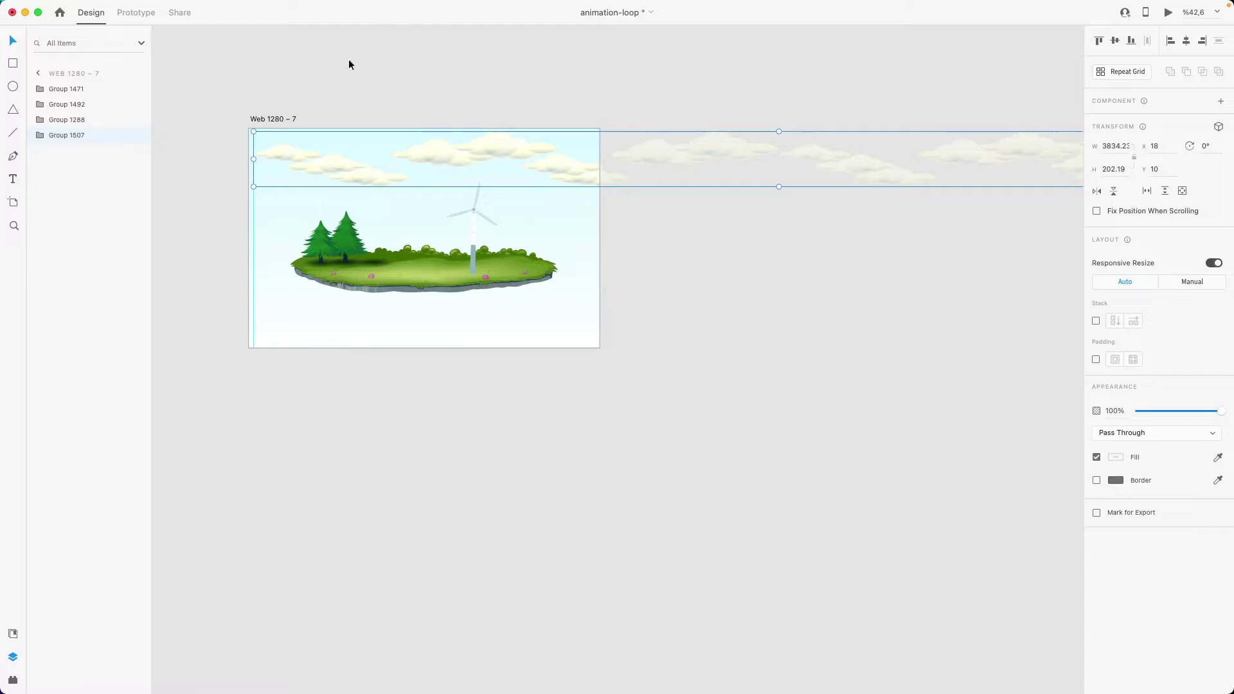
# Duplicate Web 1280 – 7 as Web 1280 – 8, placed below it.
pyautogui.click(278, 119)
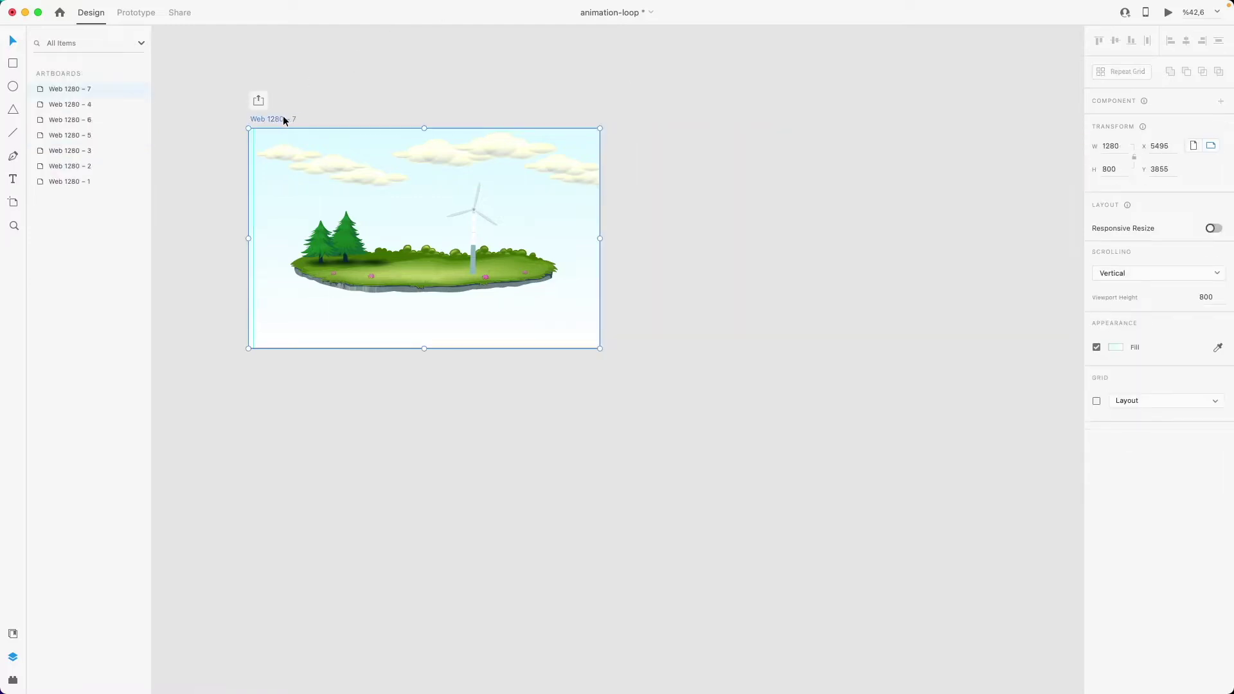
pyautogui.press('super+d')
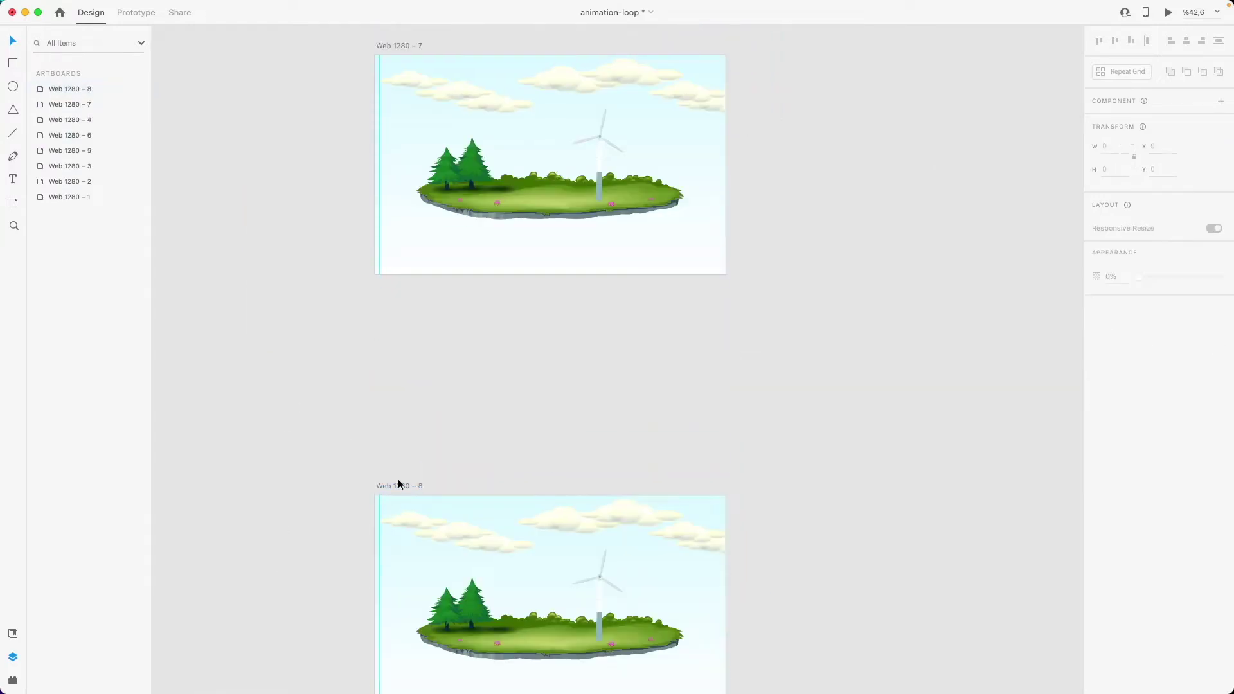
pyautogui.moveTo(396, 482)
pyautogui.mouseDown()
pyautogui.moveTo(395, 444)
pyautogui.moveTo(395, 476)
pyautogui.mouseUp()
# Send the cloud strip on both Web 1280 – 7 and Web 1280 – 8 to the back.
pyautogui.hscroll(5, 686, 377)
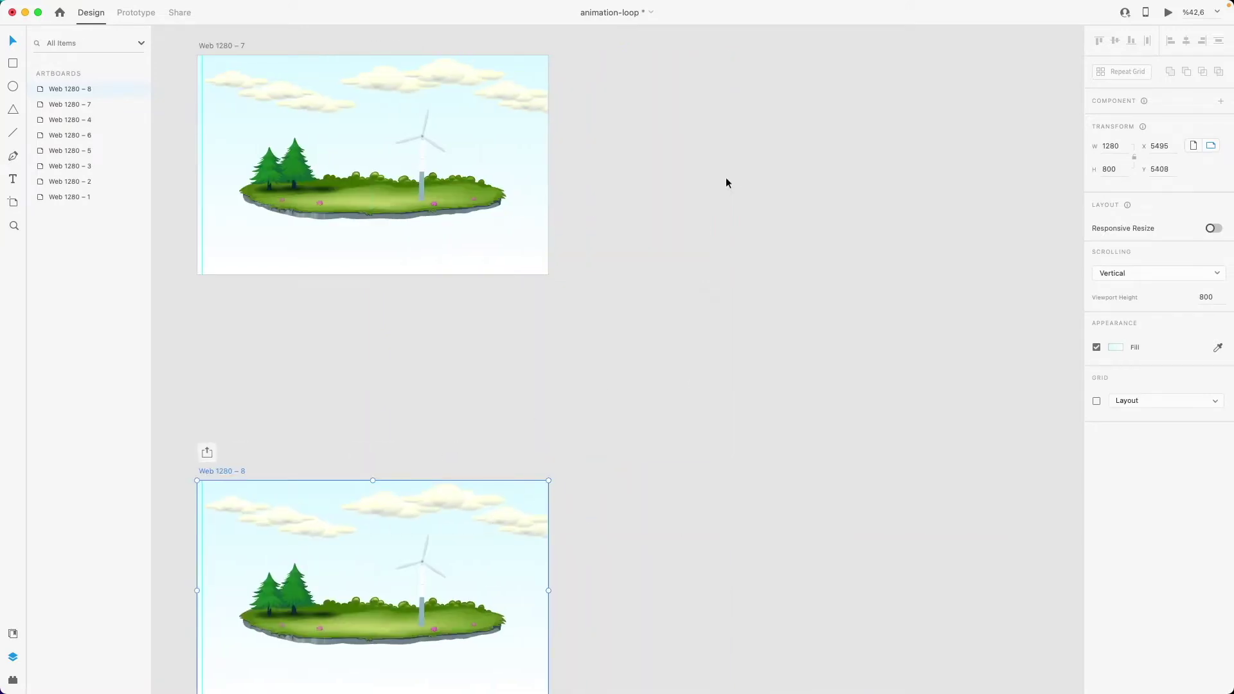
pyautogui.click(450, 74)
pyautogui.rightClick(450, 74)
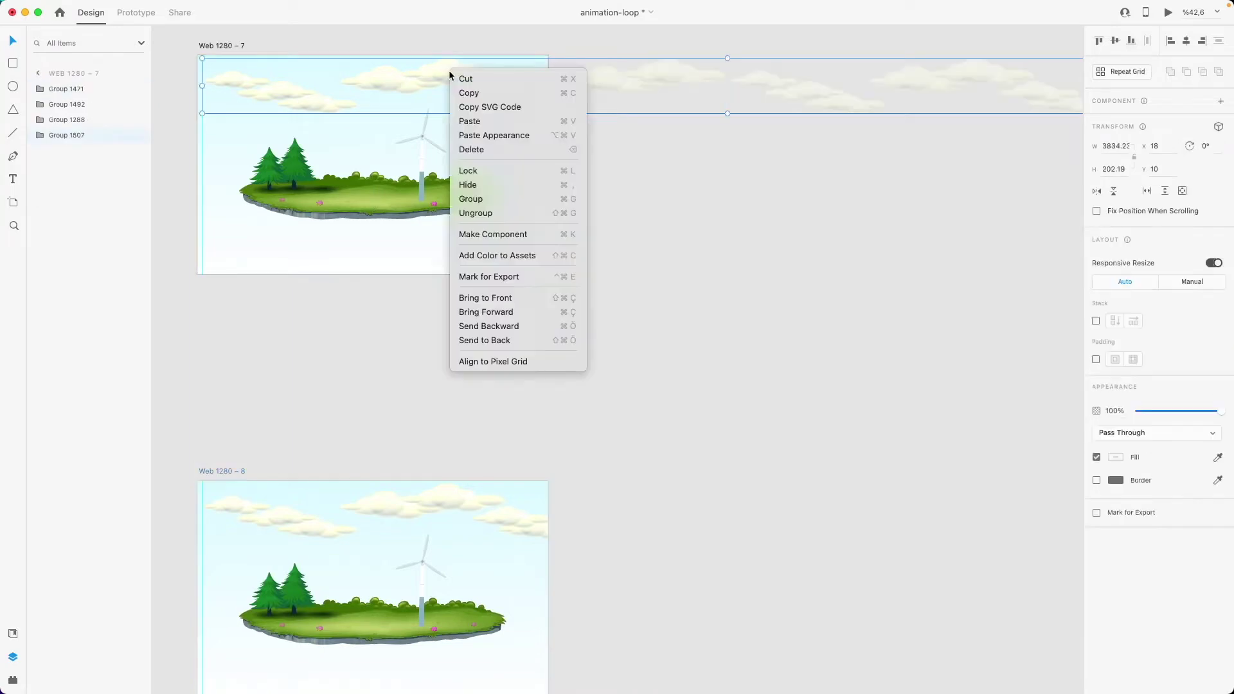
pyautogui.click(499, 342)
pyautogui.click(425, 501)
pyautogui.rightClick(424, 501)
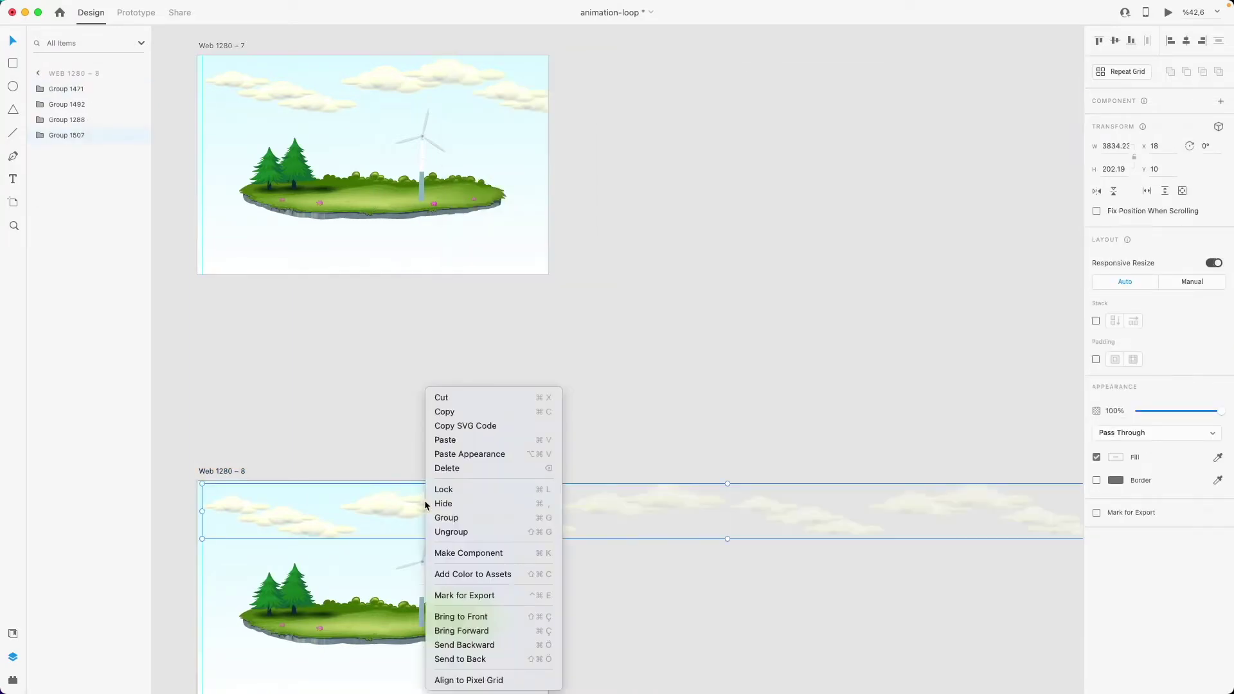
pyautogui.click(453, 662)
pyautogui.click(604, 280)
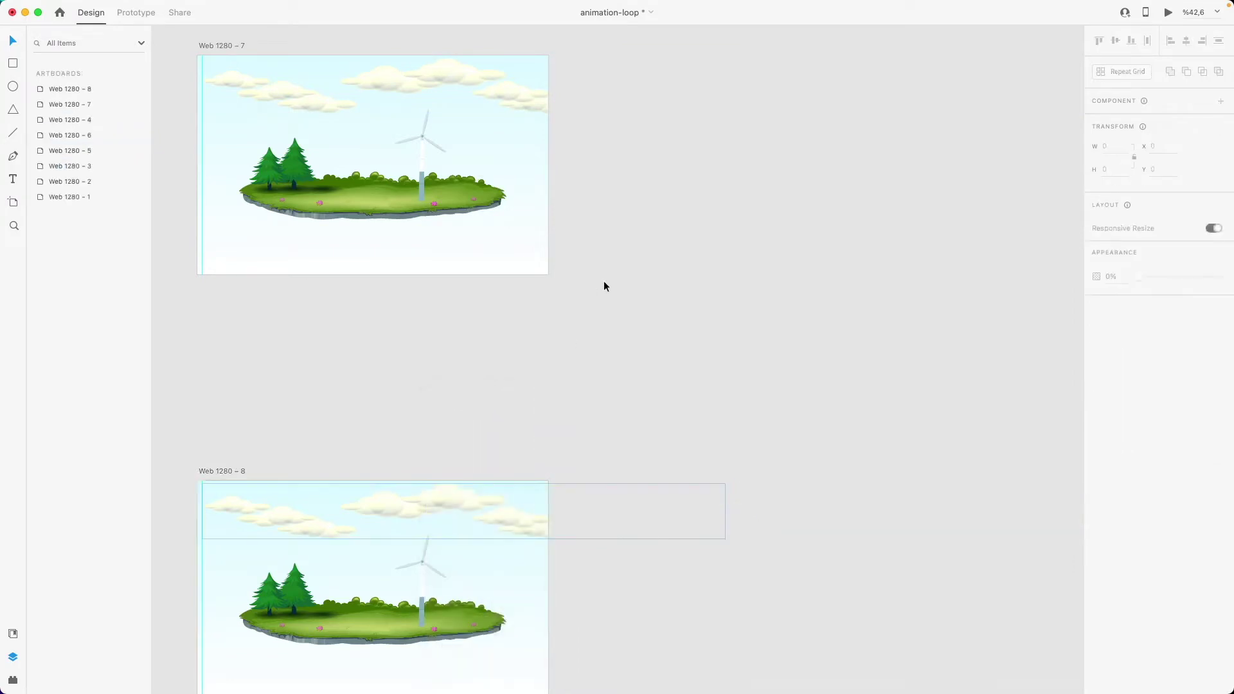
# Save the animation-loop file.
pyautogui.scroll(2, 603, 278)
pyautogui.press('super+s')
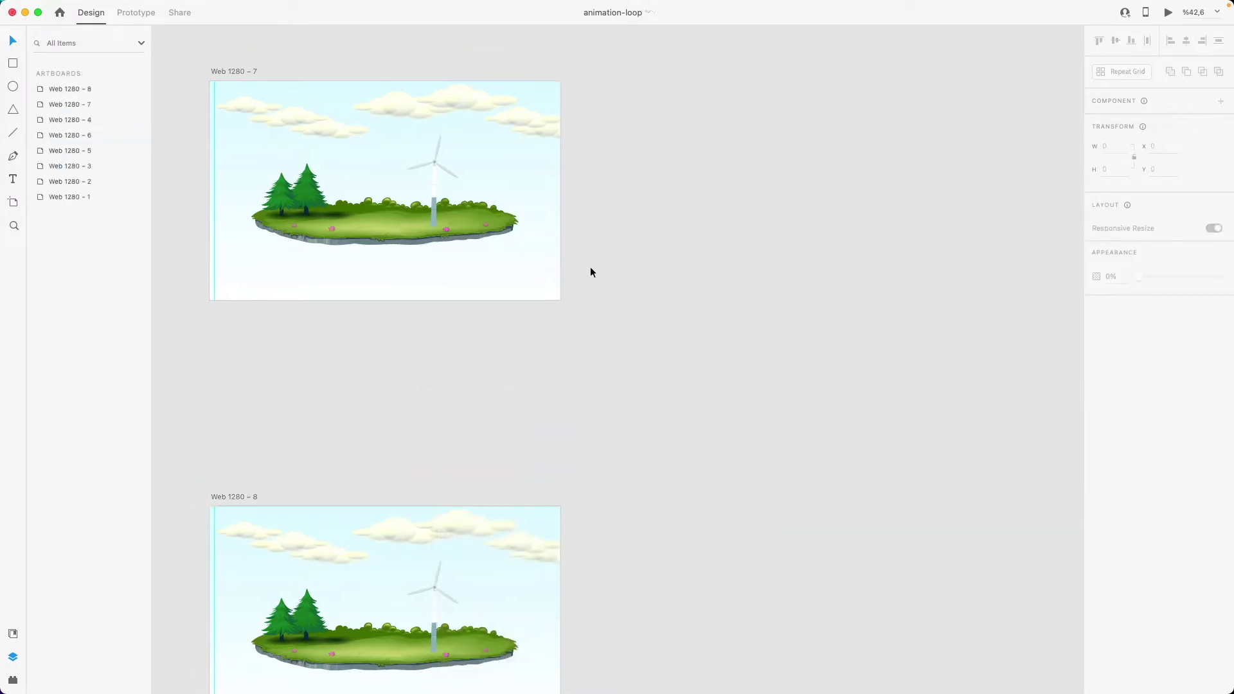
pyautogui.scroll(-5, 480, 294)
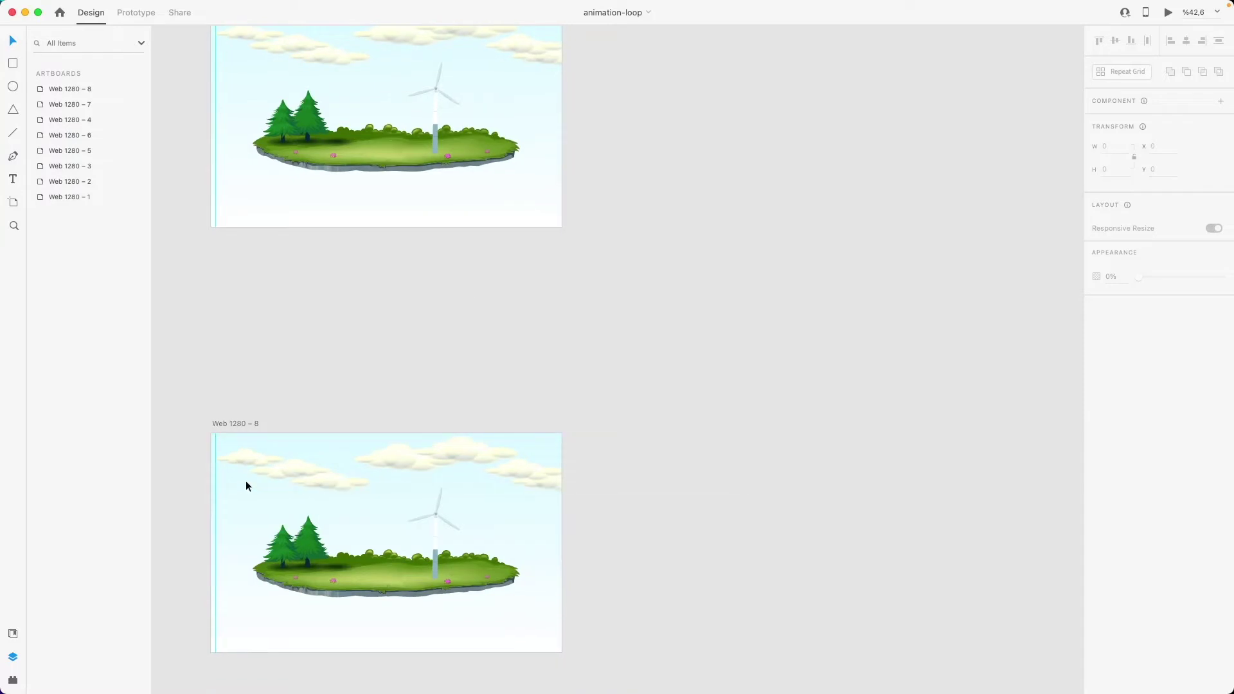
# Slide Web 1280 – 8's cloud strip left to X -1917.12.
pyautogui.click(261, 459)
pyautogui.hscroll(-2, 277, 486)
pyautogui.scroll(5, 283, 483)
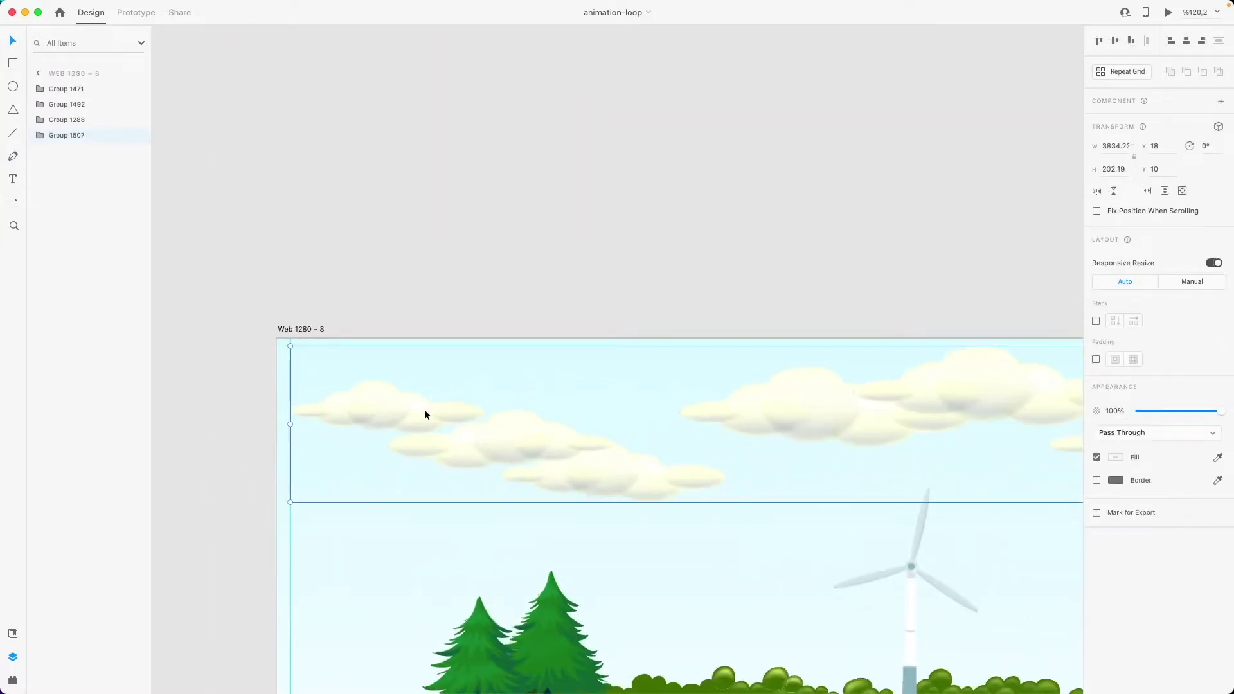
pyautogui.scroll(-3, 418, 412)
pyautogui.scroll(-3, 412, 414)
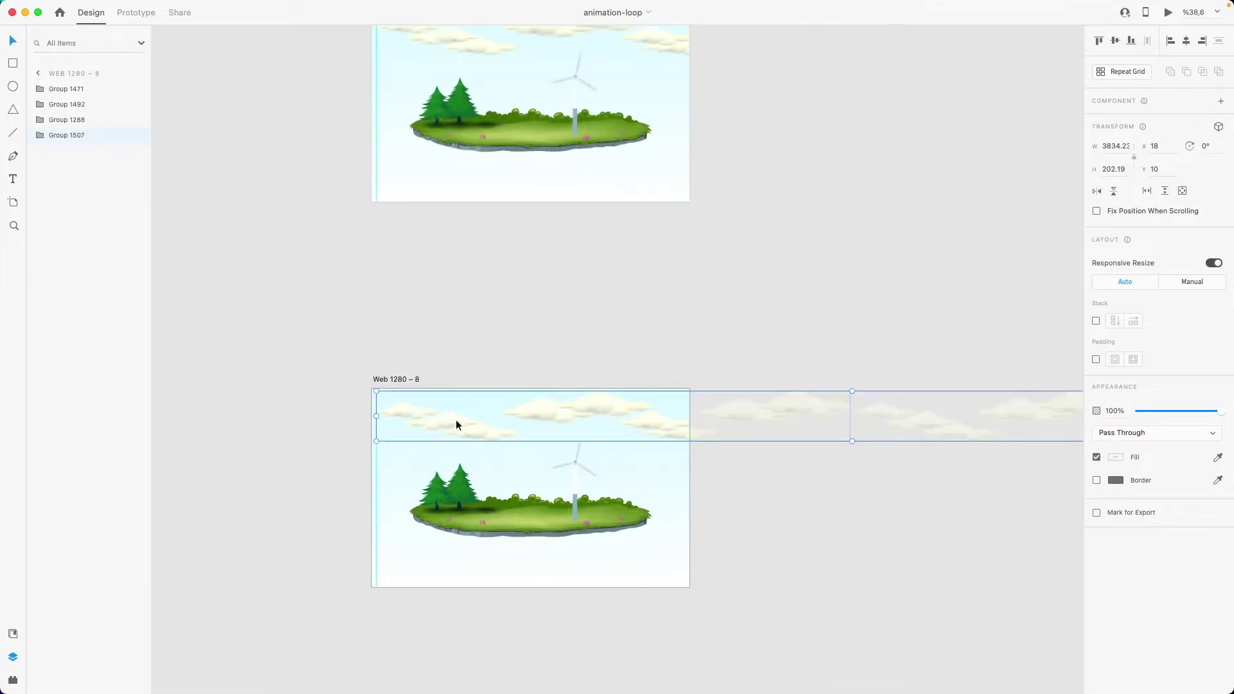
pyautogui.moveTo(456, 419); pyautogui.dragTo(209, 394)
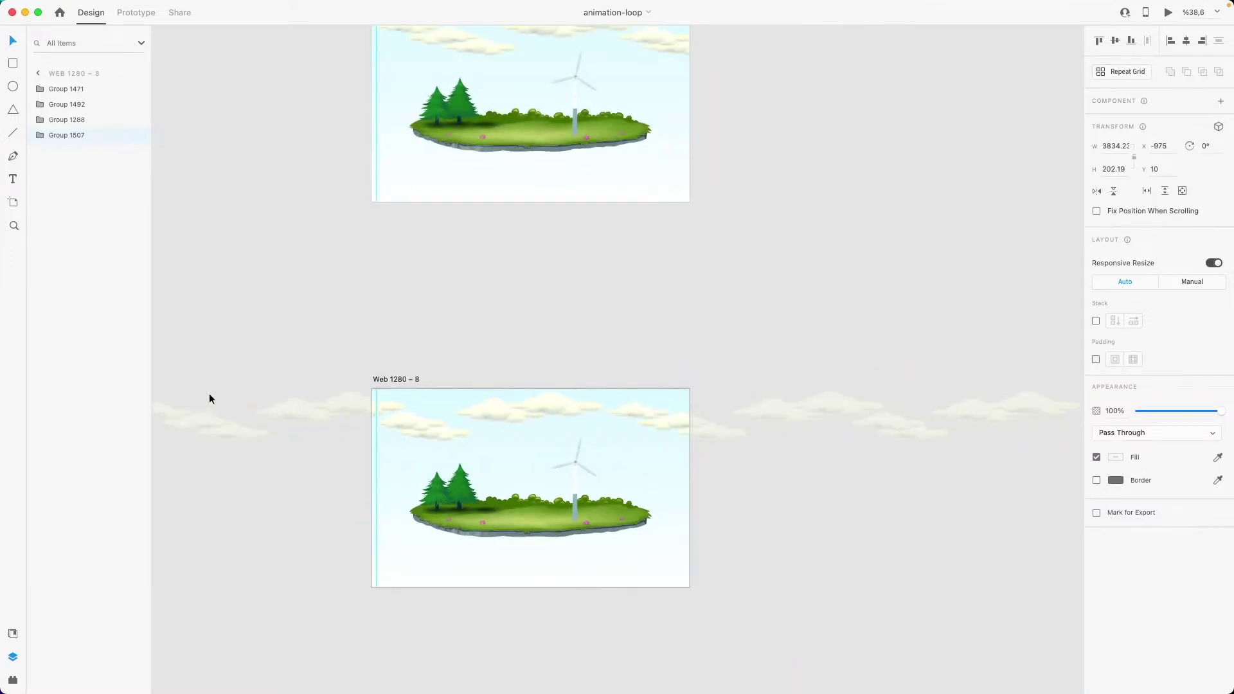
pyautogui.moveTo(488, 400); pyautogui.dragTo(305, 391)
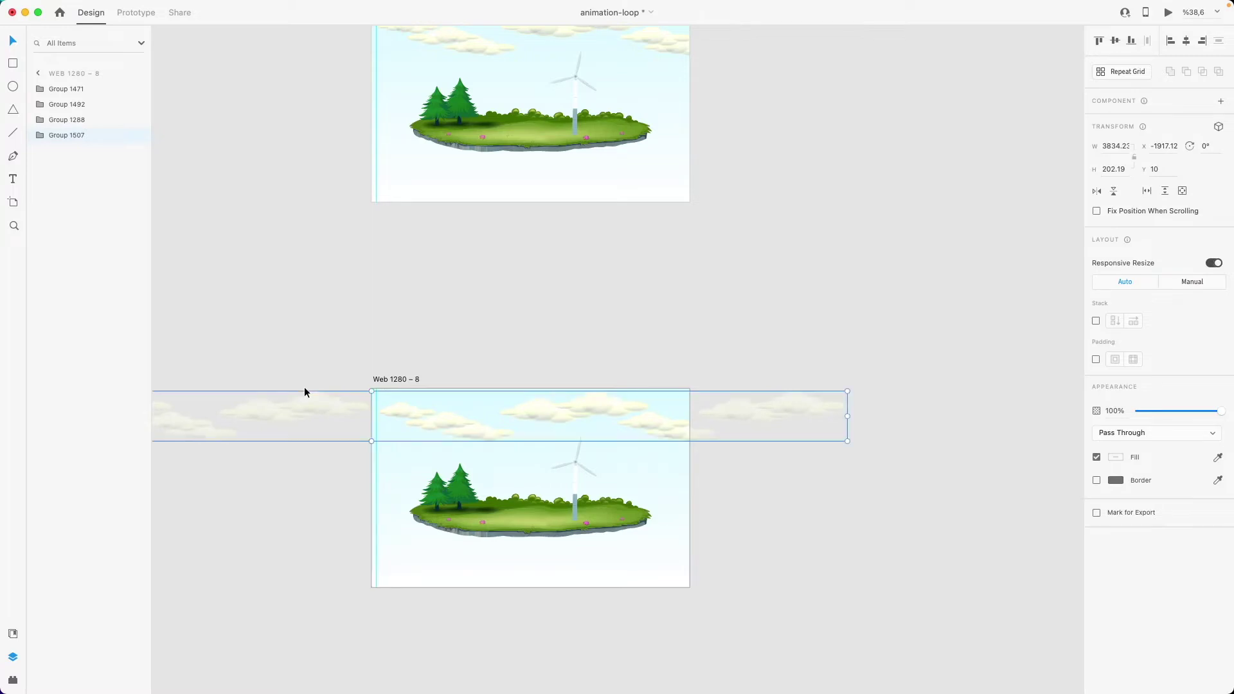
pyautogui.click(473, 300)
pyautogui.scroll(1, 591, 354)
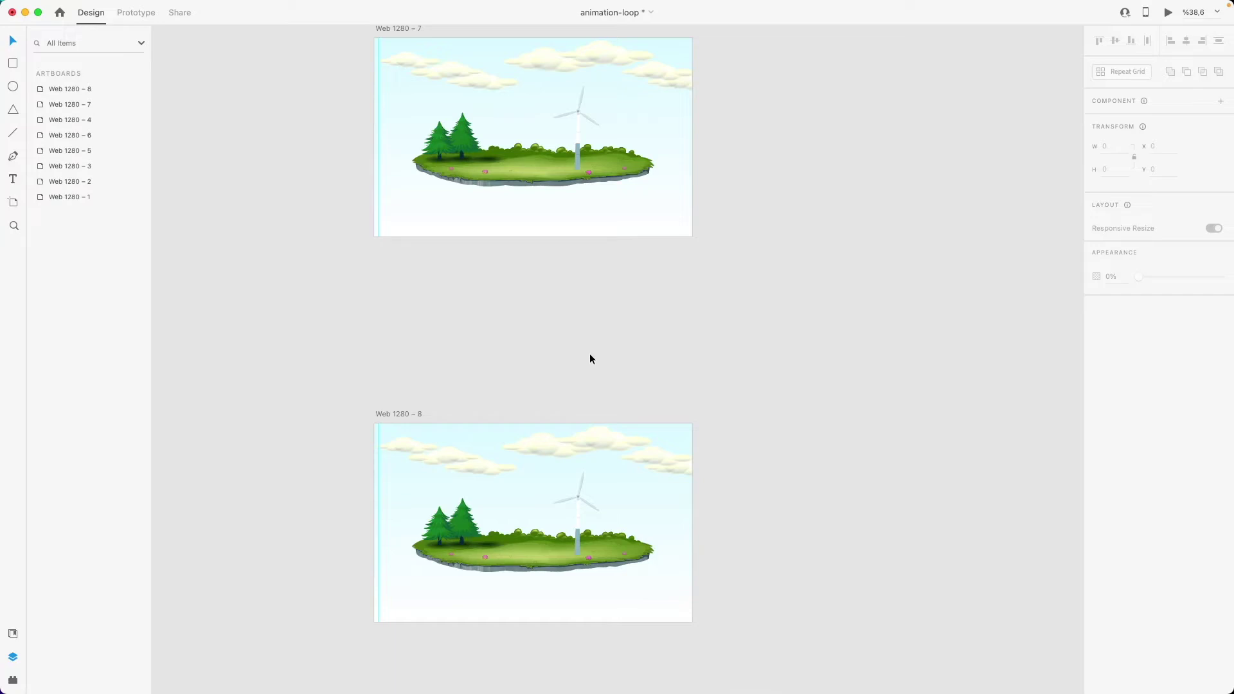
pyautogui.scroll(1, 483, 402)
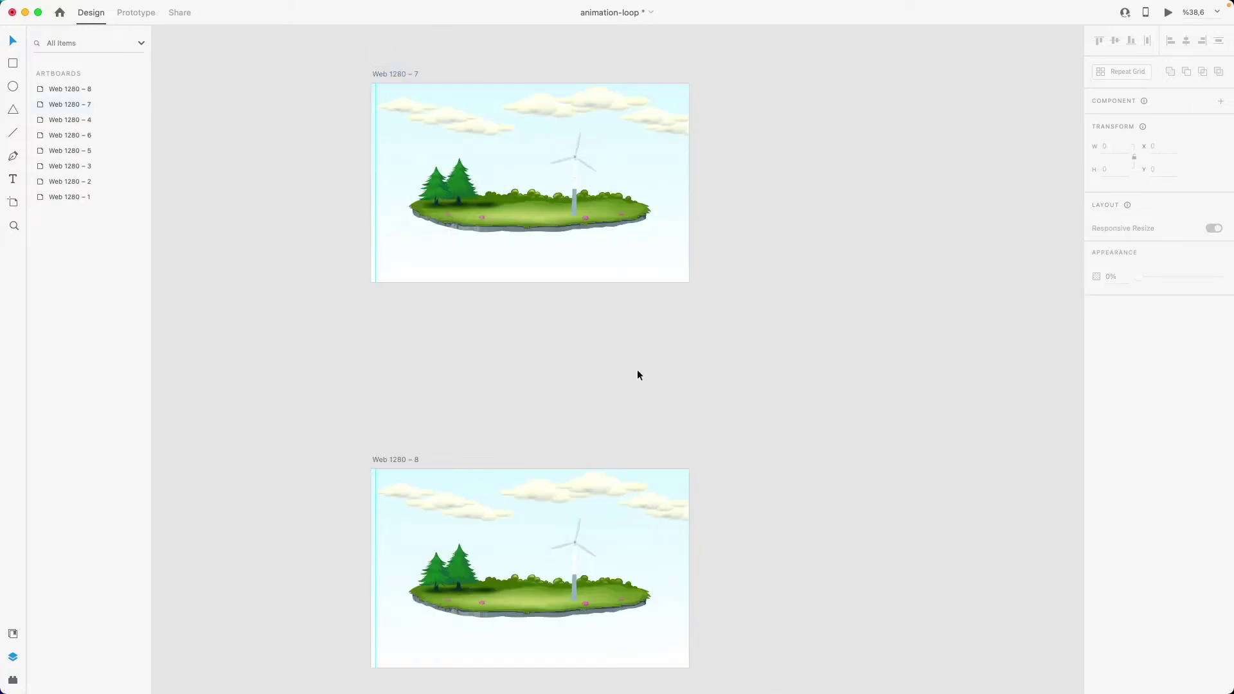
# Inspect the windmill group on Web 1280 – 8, test-tilting it and undoing the rotation.
pyautogui.scroll(-1, 638, 375)
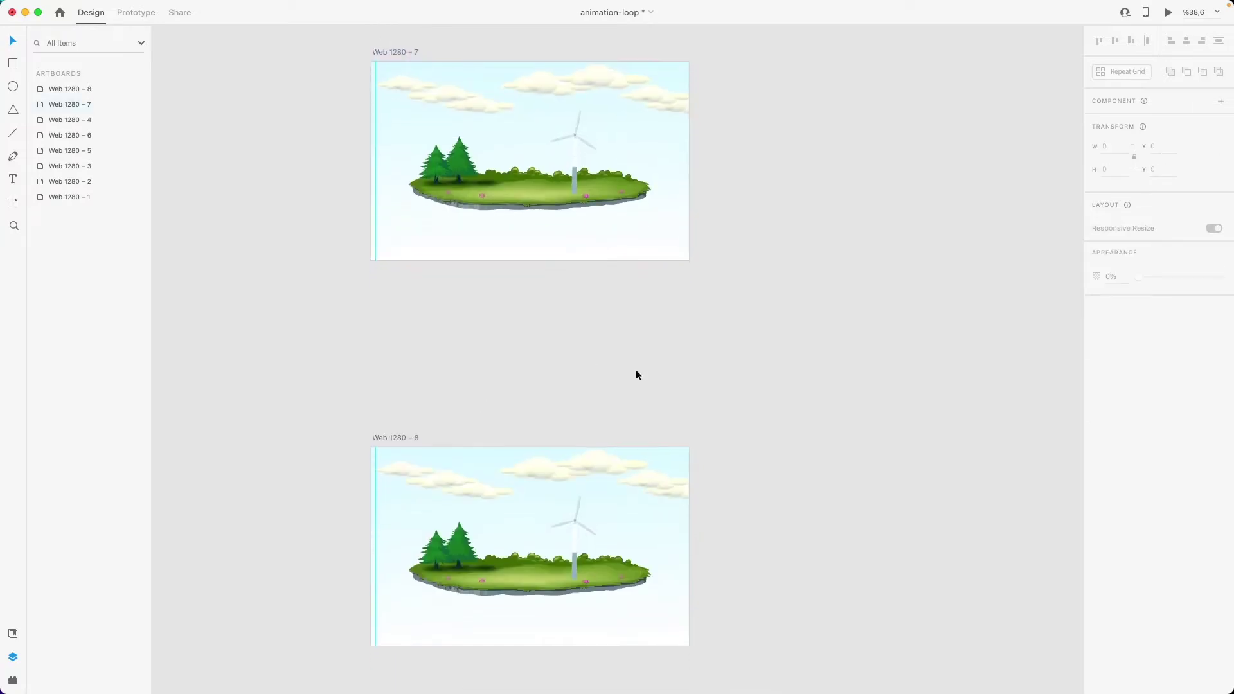
pyautogui.click(571, 518)
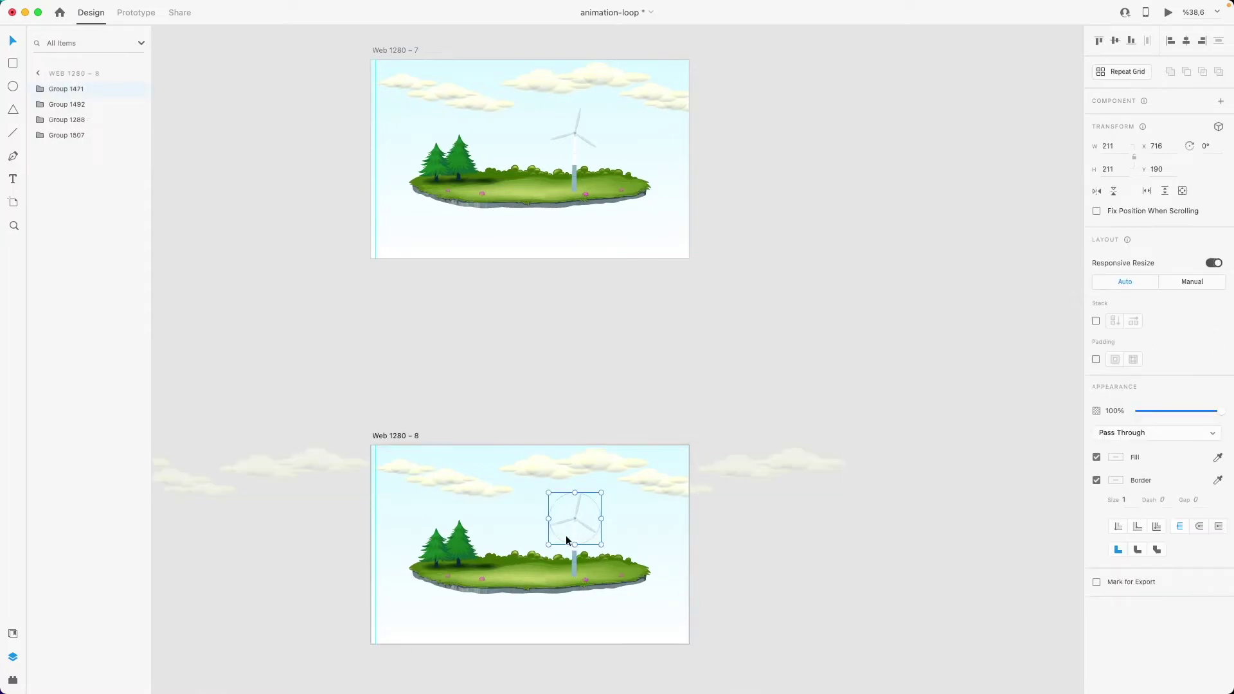
pyautogui.scroll(5, 566, 535)
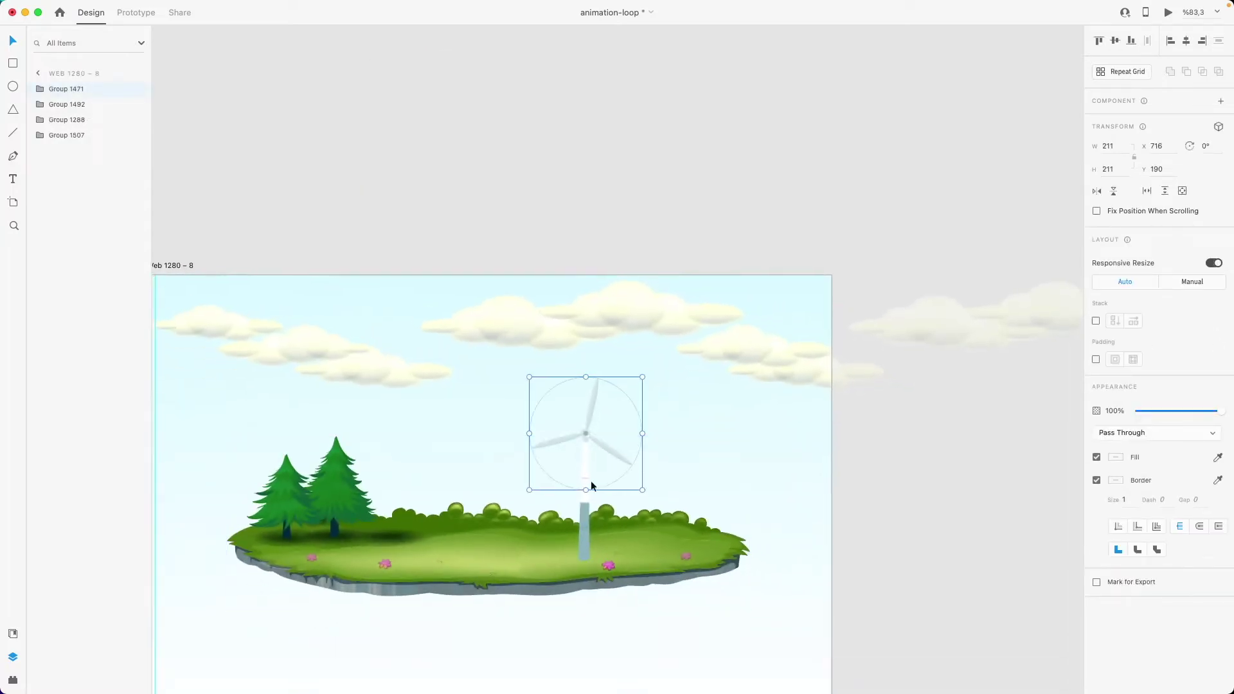
pyautogui.doubleClick(625, 442)
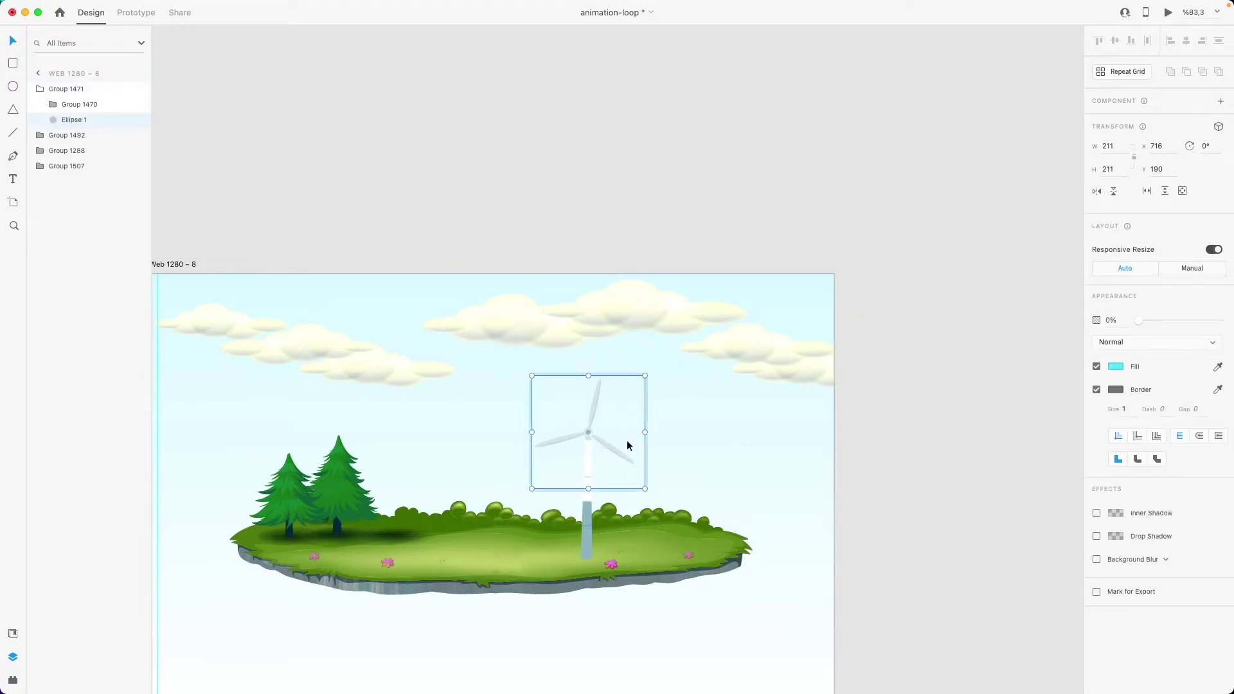
pyautogui.click(878, 476)
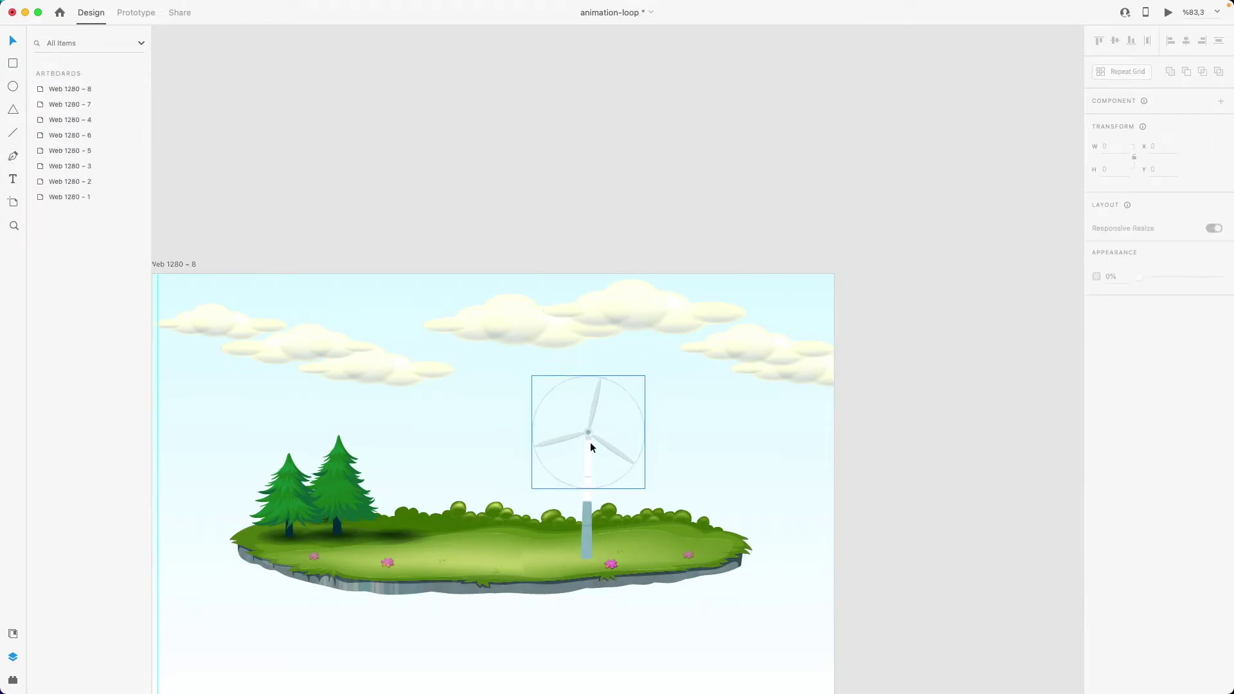
pyautogui.click(608, 448)
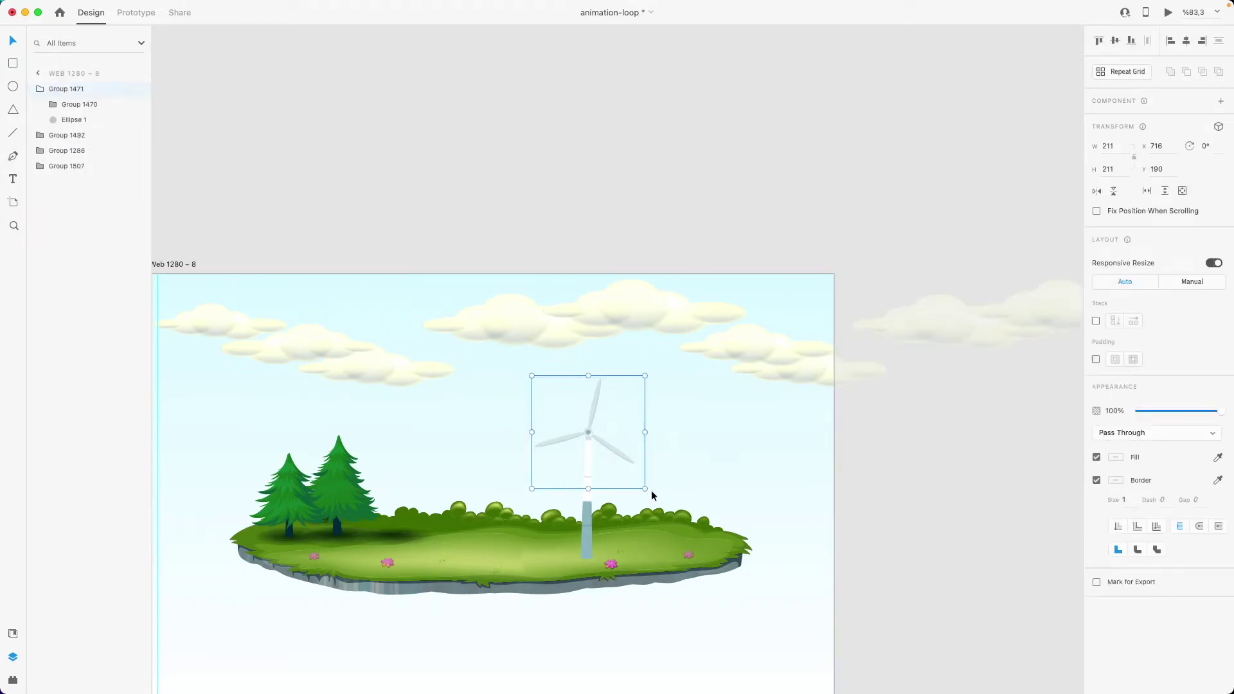
pyautogui.moveTo(645, 491); pyautogui.dragTo(701, 434)
pyautogui.hotkey('ctrl', 'z')
# Reveal the hidden cyan circle inside the turbine group, delete it, and test-spin the rotor.
pyautogui.doubleClick(600, 469)
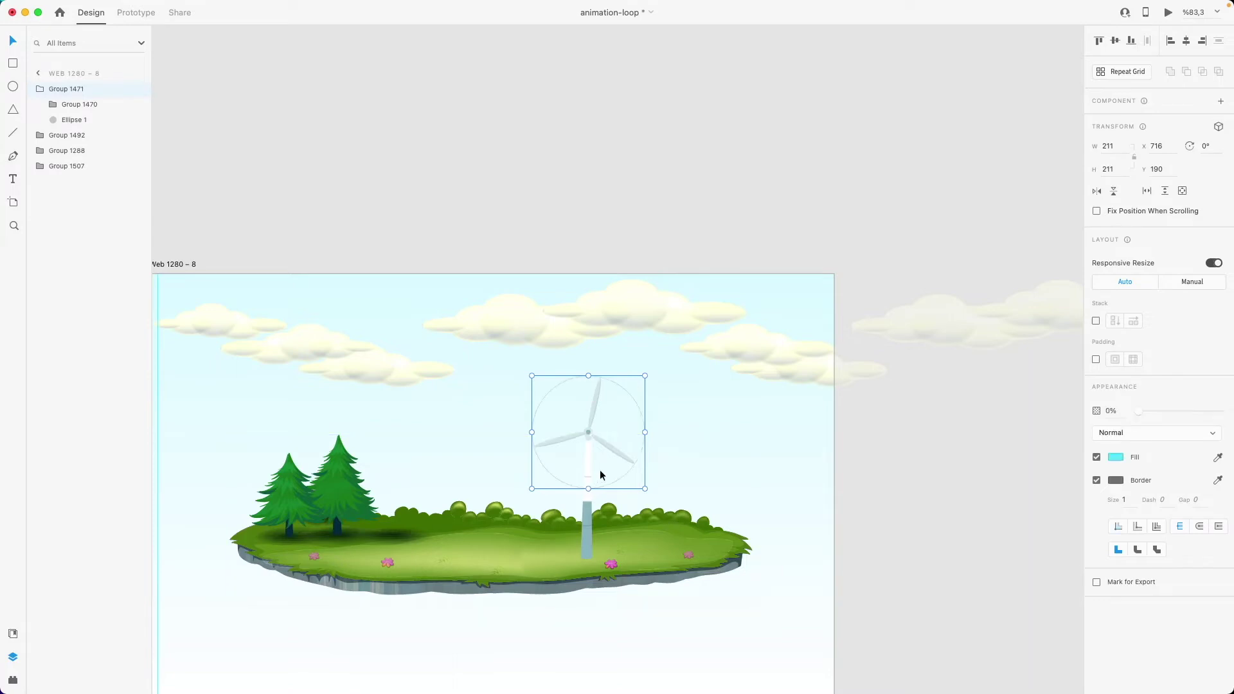
pyautogui.moveTo(1142, 320); pyautogui.dragTo(1188, 320)
pyautogui.doubleClick(620, 417)
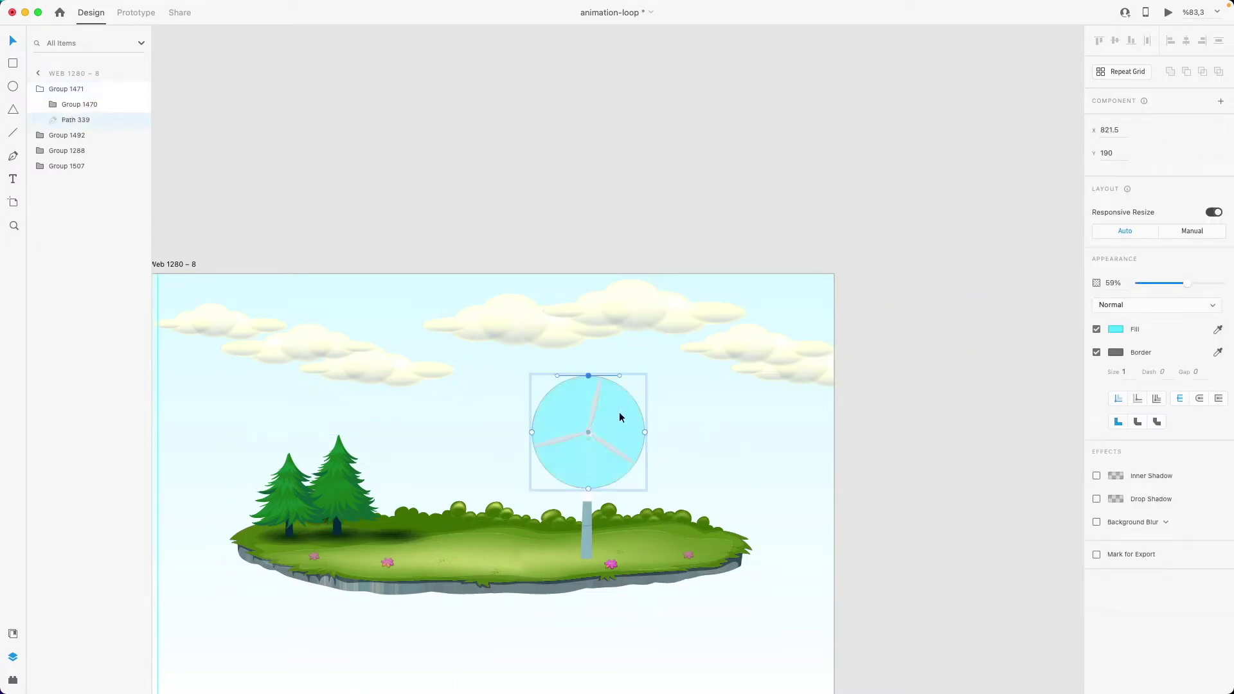
pyautogui.press('Delete')
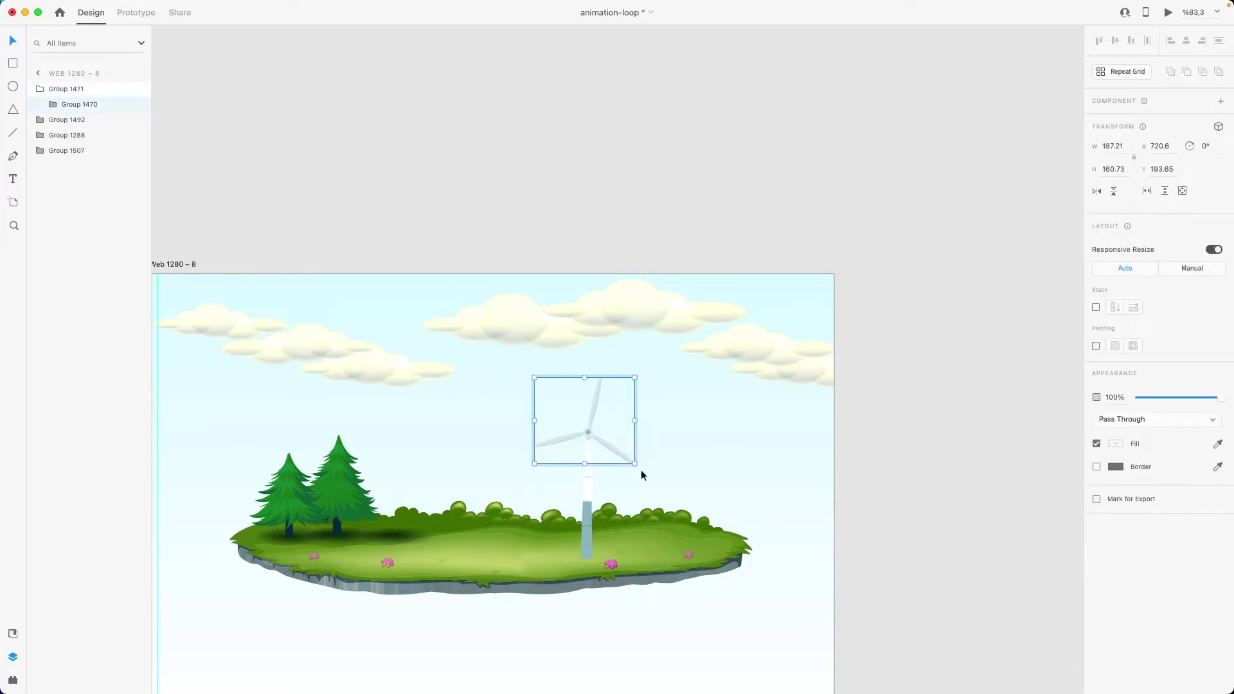
pyautogui.moveTo(639, 468); pyautogui.dragTo(943, 376)
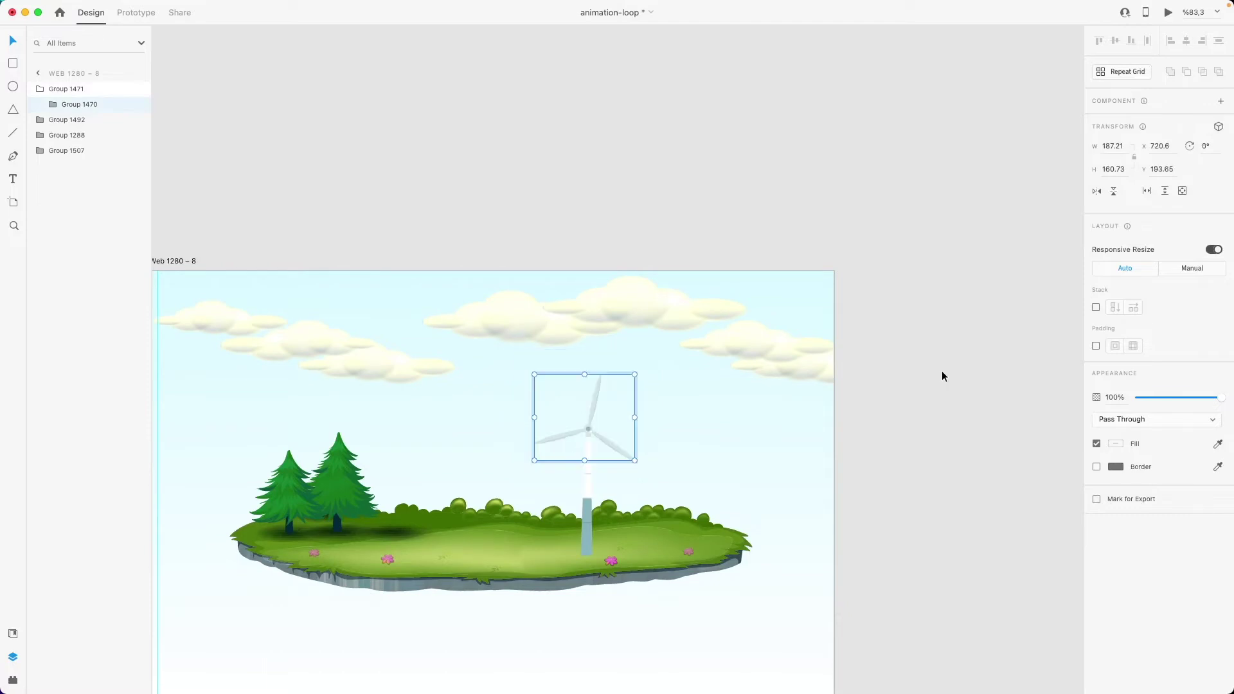
# Paste Ellipse 1 back into rotor group 1471 and set its opacity to 0%.
pyautogui.press('Escape')
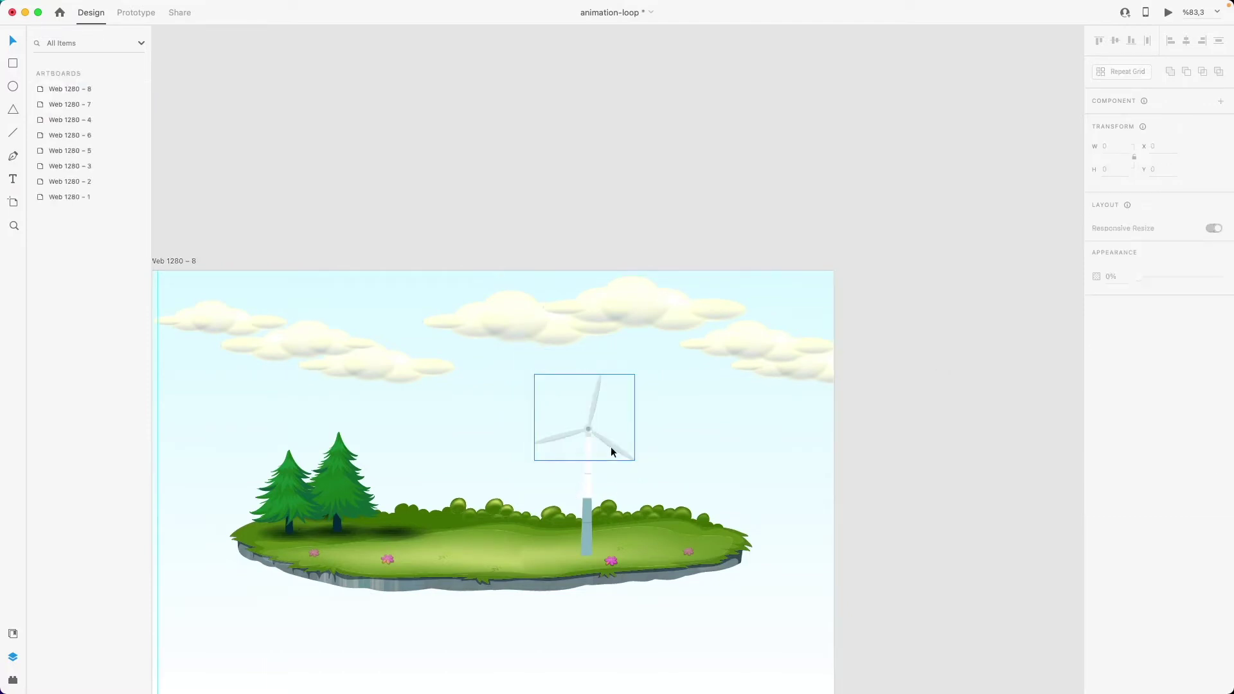
pyautogui.click(624, 451)
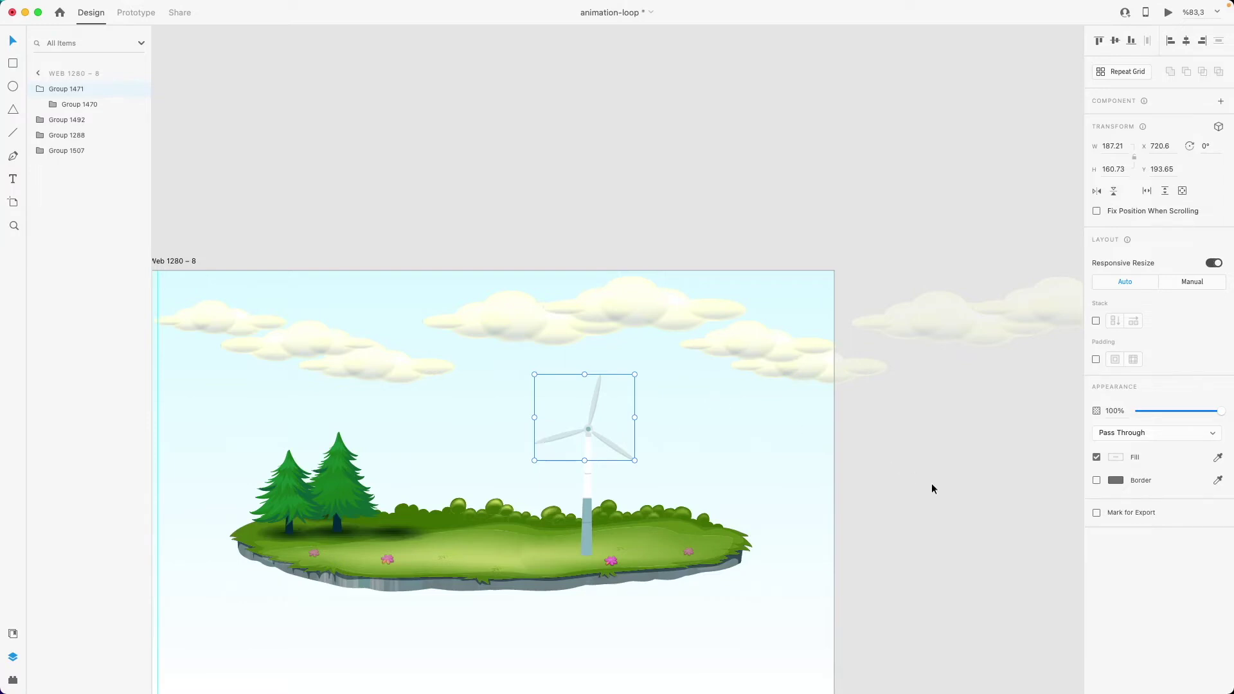
pyautogui.press('super+v')
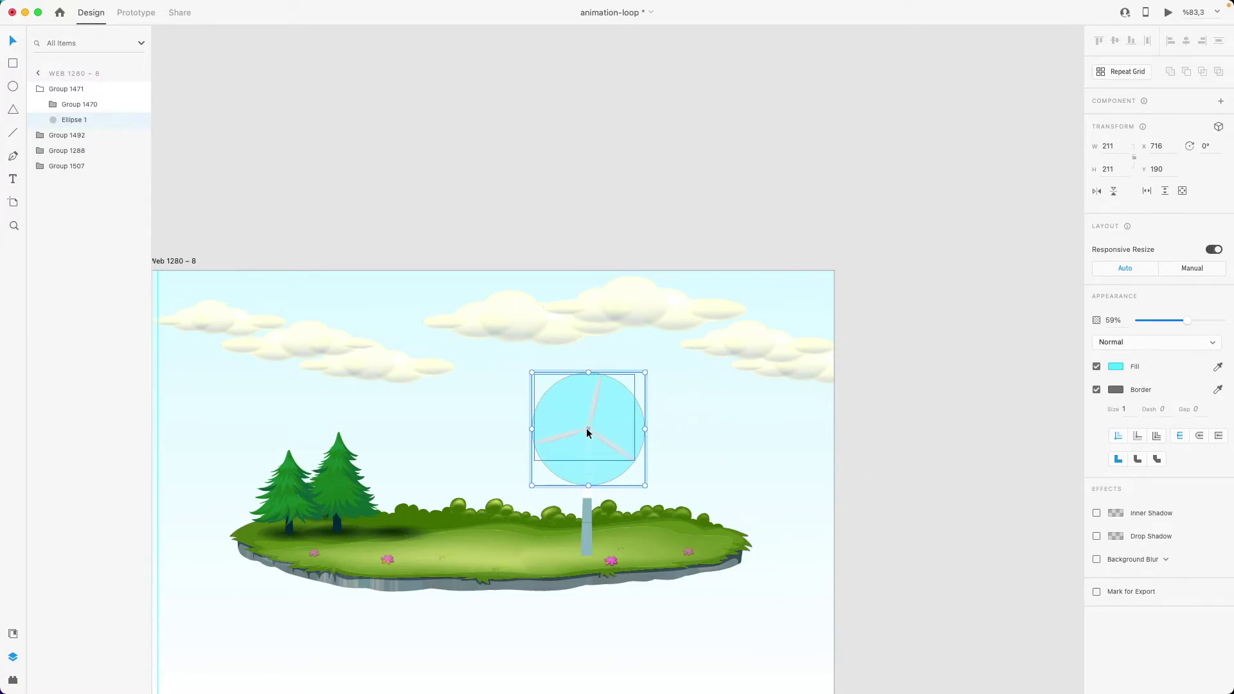
pyautogui.press('Escape')
pyautogui.moveTo(1185, 321); pyautogui.dragTo(1093, 321)
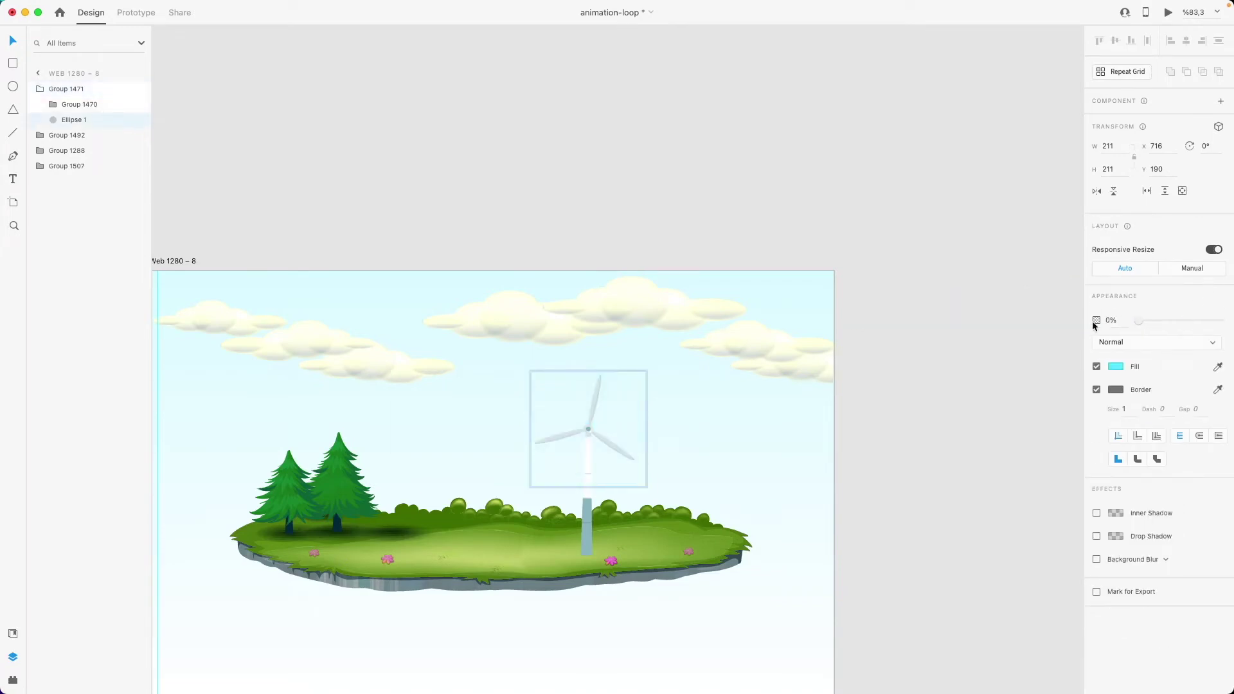
pyautogui.click(673, 207)
pyautogui.click(577, 429)
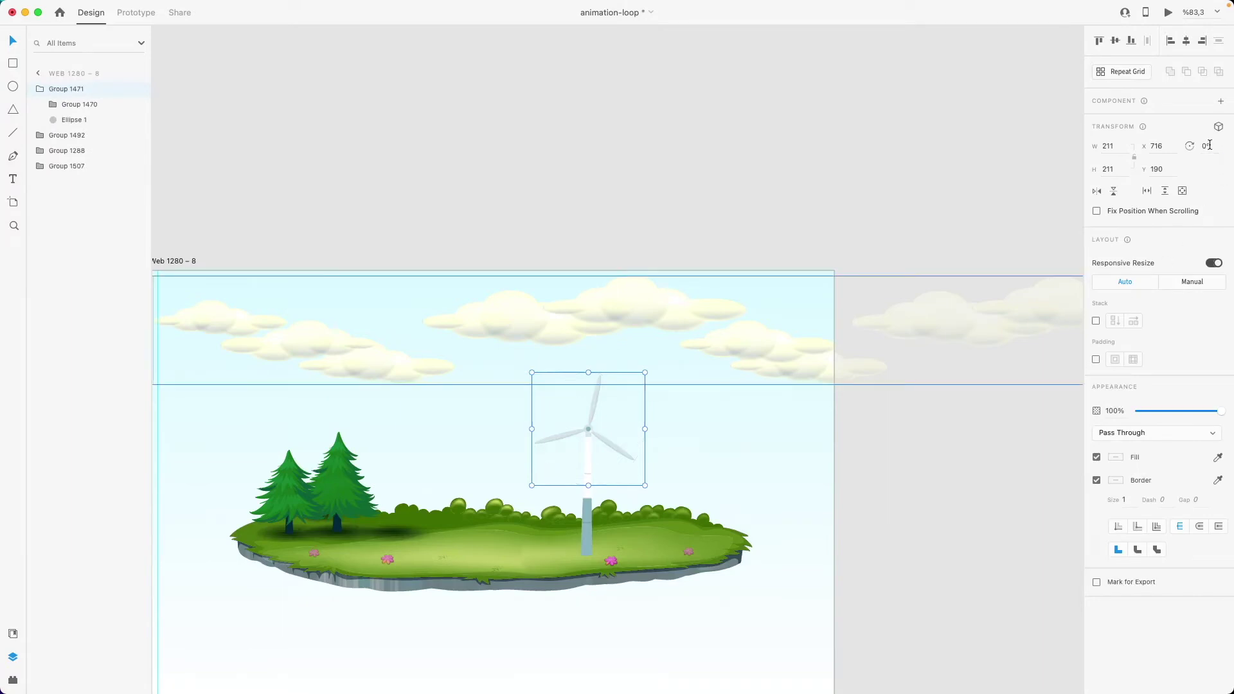
# Give rotor group 1471 a 360° rotation and switch to Prototype mode.
pyautogui.press('Tab')
pyautogui.write('36')
pyautogui.press('Return')
pyautogui.click(135, 13)
# Wire the Web 1280 – 7 artboard to Web 1280 – 8.
pyautogui.scroll(5, 499, 209)
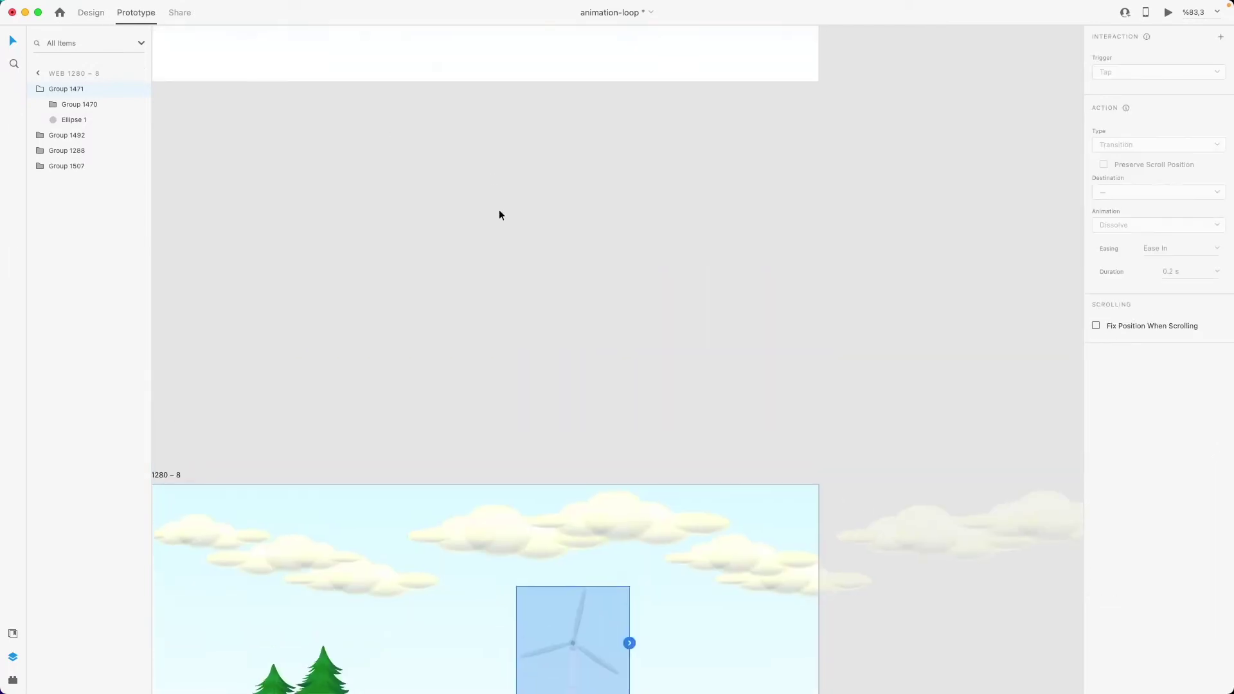
pyautogui.scroll(-5, 499, 215)
pyautogui.scroll(3, 499, 225)
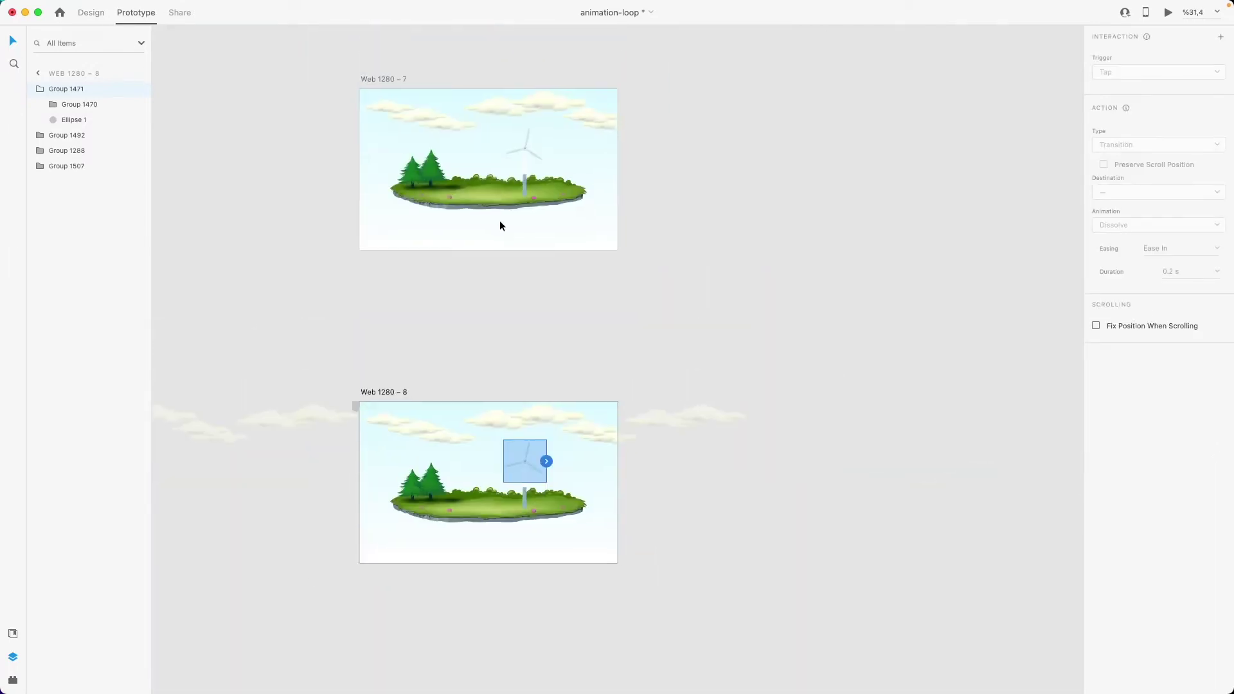
pyautogui.click(379, 75)
pyautogui.click(379, 79)
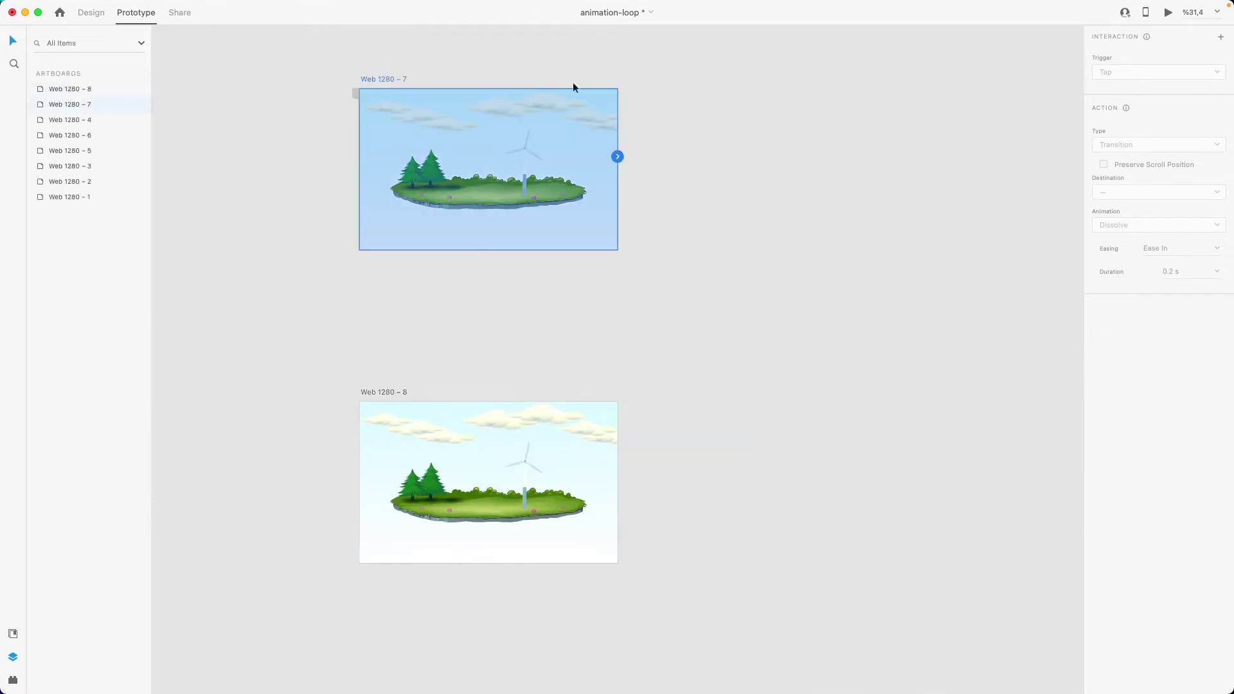
pyautogui.moveTo(618, 156); pyautogui.dragTo(488, 403)
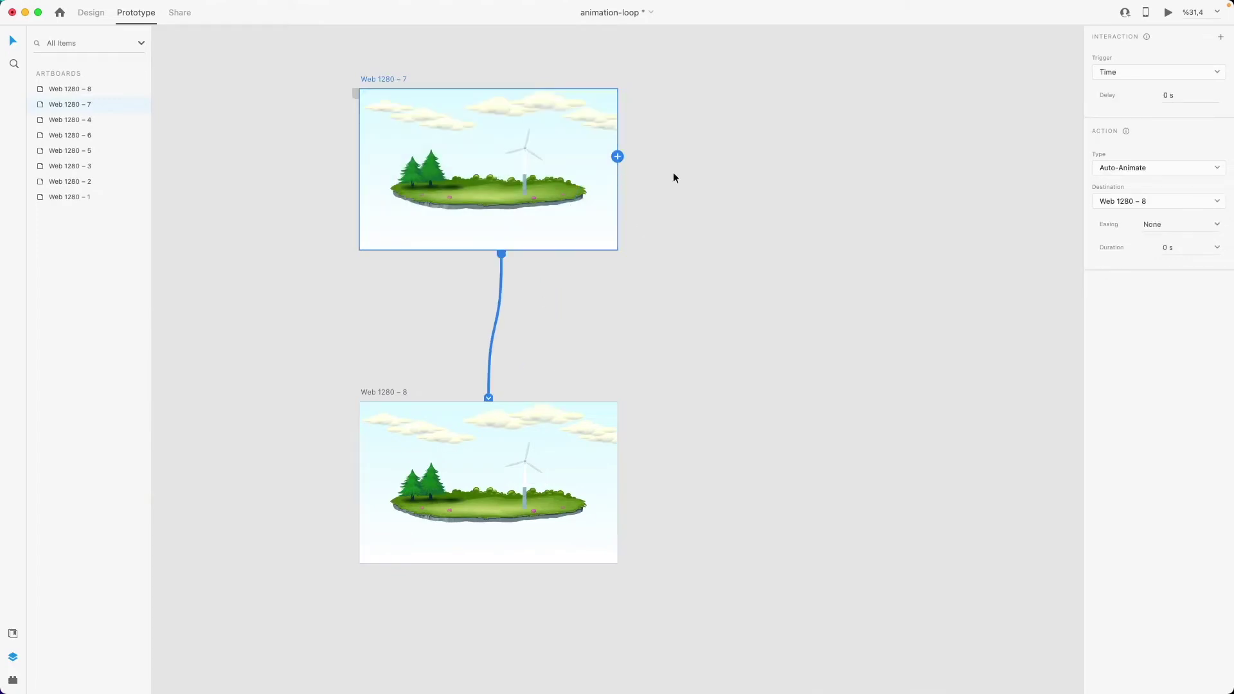
# Set the link to Time-triggered Auto-Animate with Easing None and a 3 s duration.
pyautogui.click(1156, 169)
pyautogui.click(1156, 170)
pyautogui.click(1167, 249)
pyautogui.click(1221, 227)
pyautogui.click(1221, 227)
pyautogui.press('Right')
pyautogui.press('Left')
pyautogui.press('Left')
pyautogui.press('BackSpace')
pyautogui.write('3')
pyautogui.press('Return')
# Wire Web 1280 – 8 back to Web 1280 – 7 with a 0 s timed Auto-Animate.
pyautogui.click(634, 394)
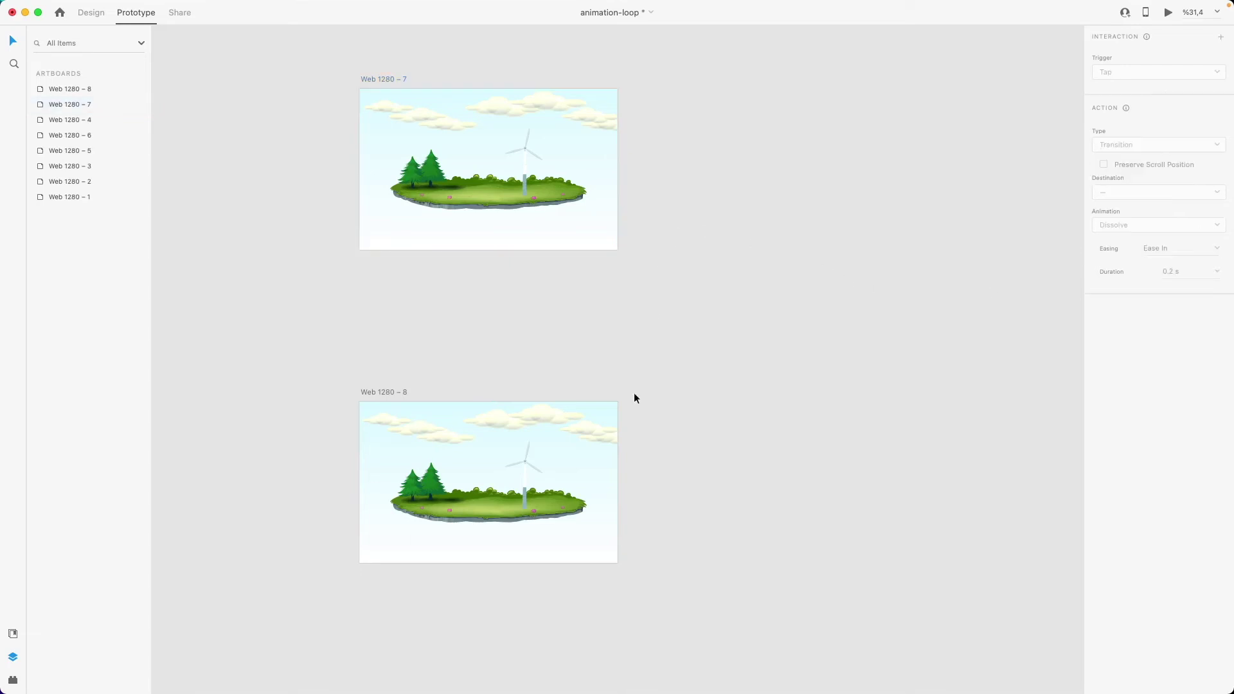
pyautogui.click(607, 482)
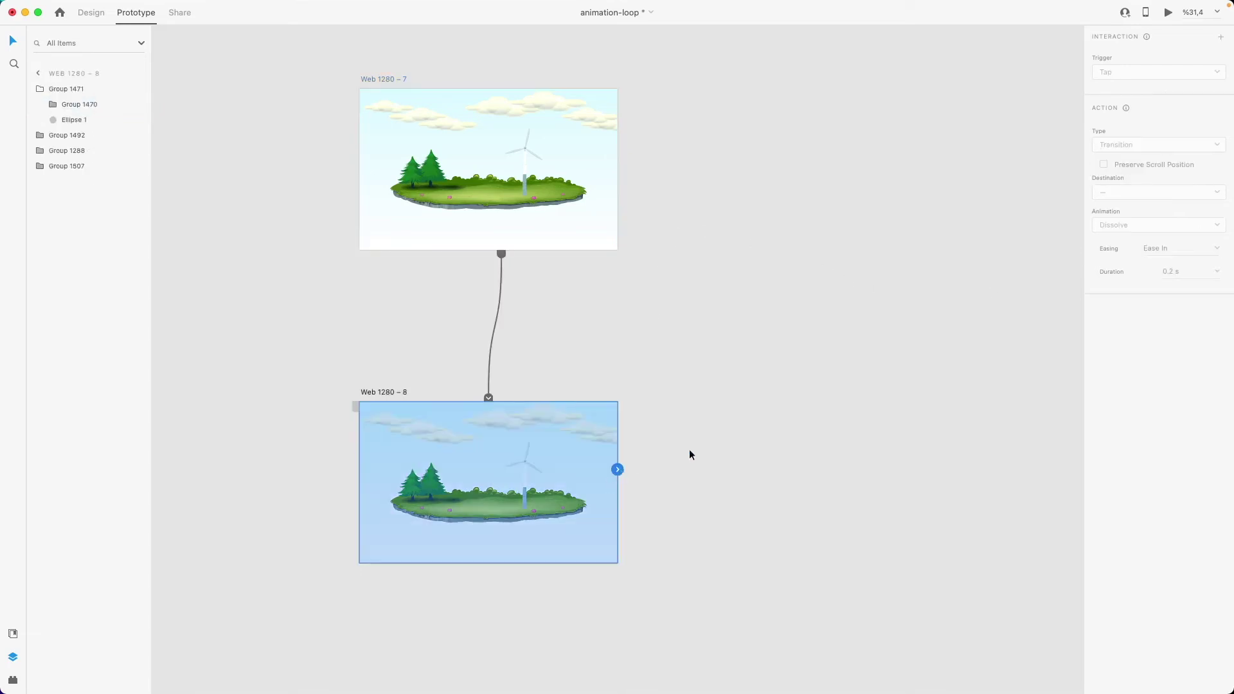
pyautogui.moveTo(617, 470); pyautogui.dragTo(607, 231)
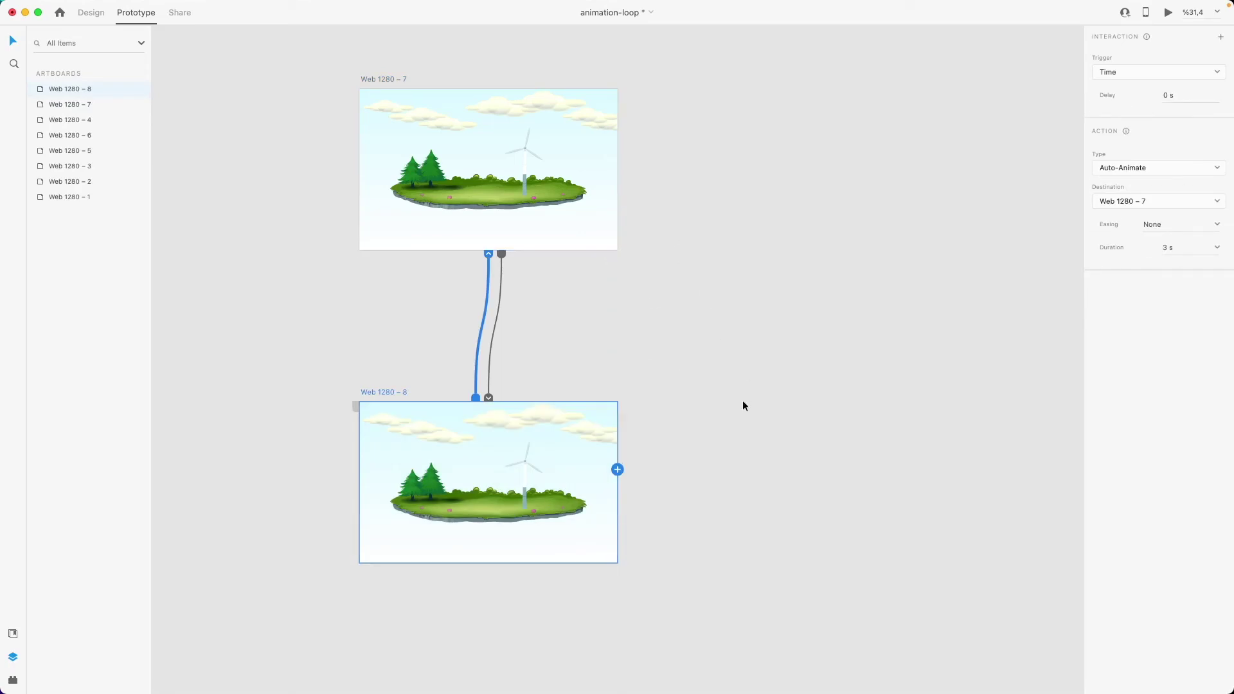
pyautogui.click(1166, 251)
pyautogui.click(1168, 248)
pyautogui.press('BackSpace')
pyautogui.write('0')
pyautogui.press('Return')
# Preview the loop from Web 1280 – 7, then close it and return to Design mode.
pyautogui.click(388, 80)
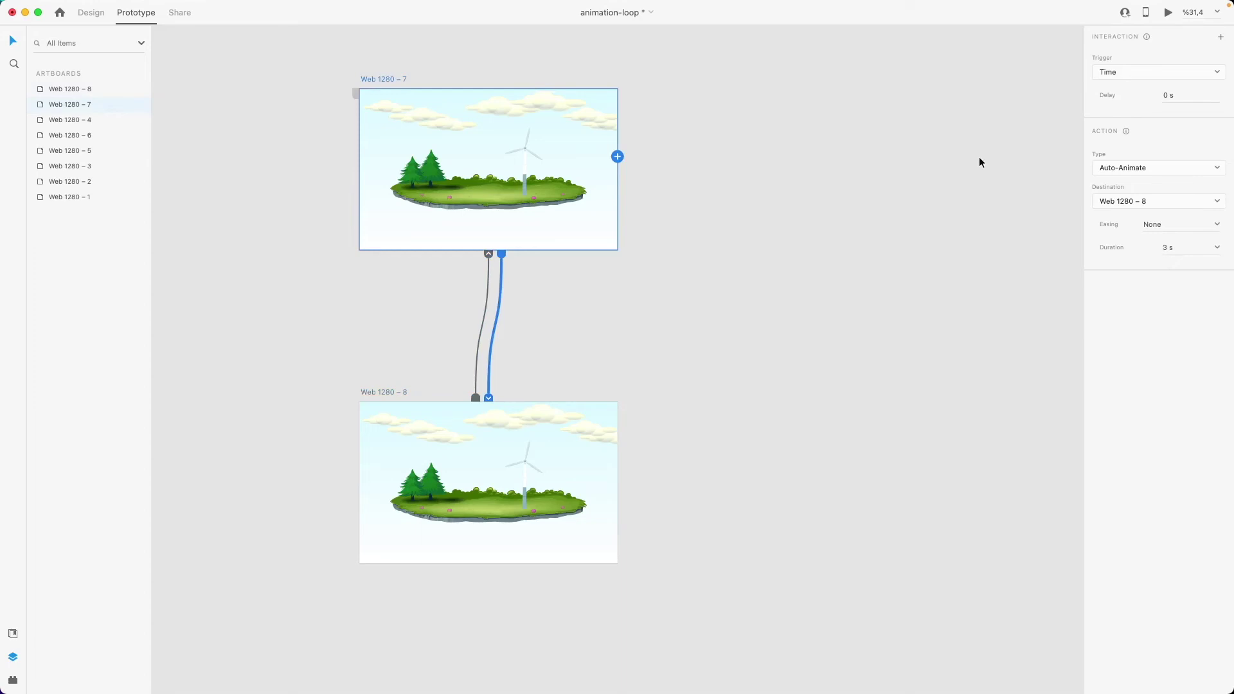
pyautogui.press('super+Return')
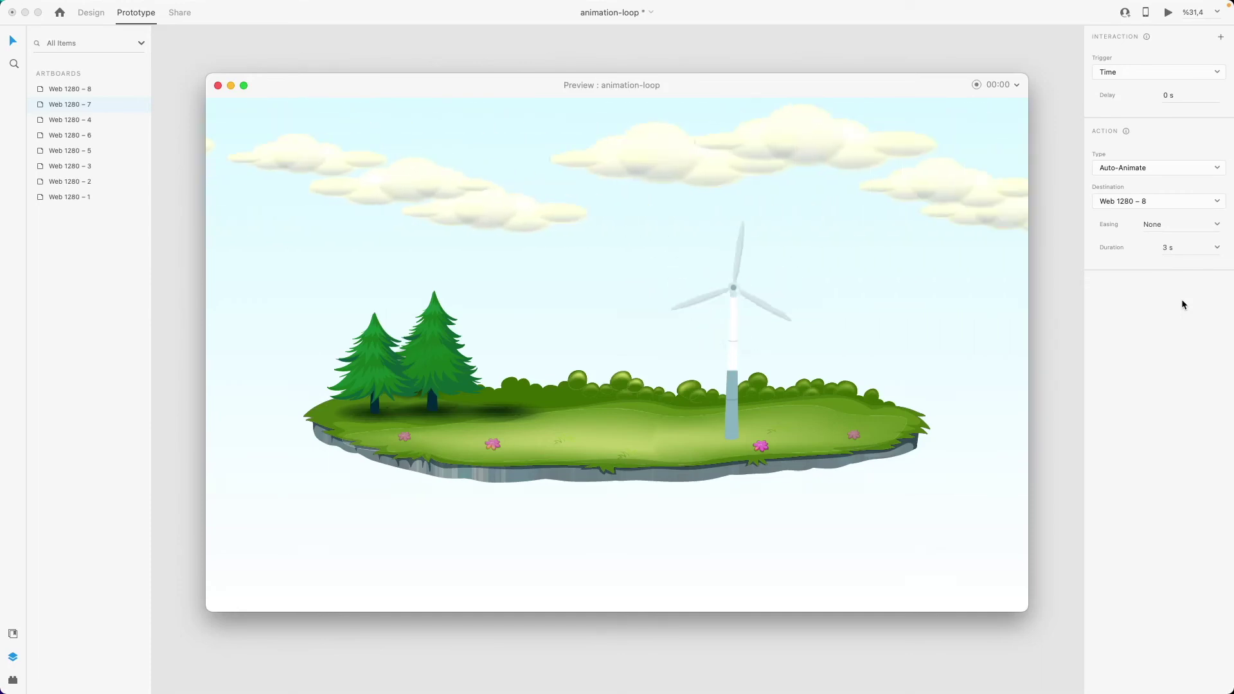
pyautogui.click(219, 86)
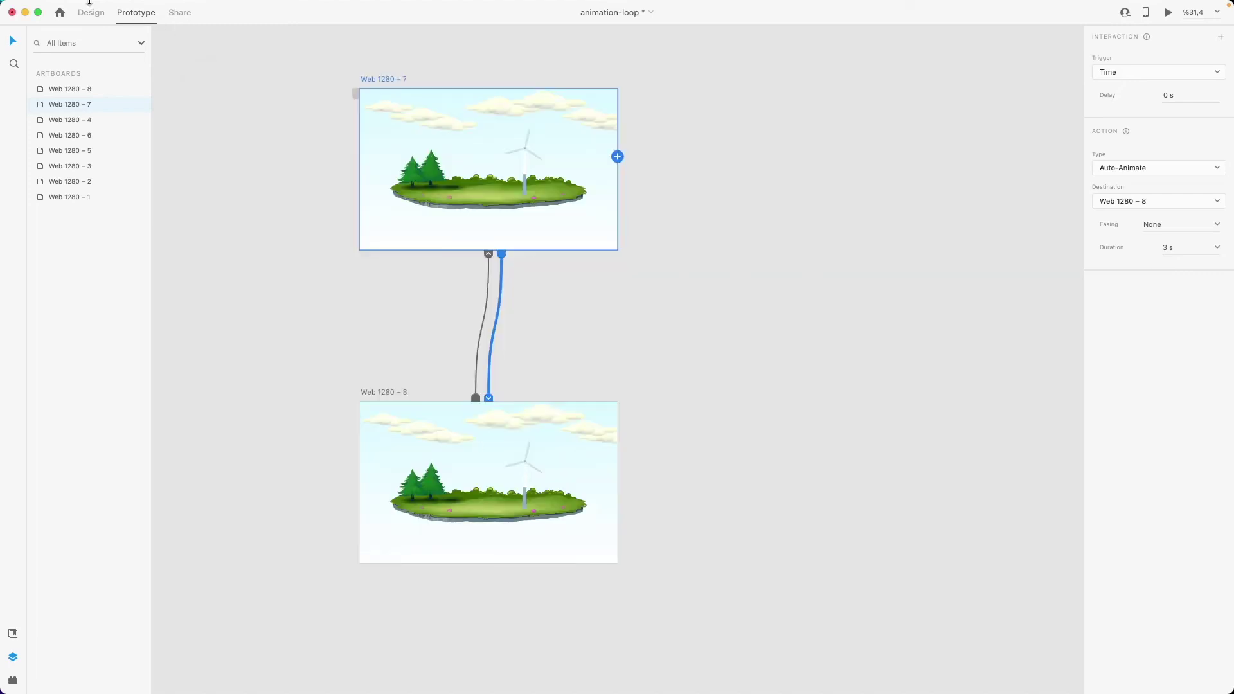
pyautogui.click(91, 12)
# Nudge Web 1280 – 8's cloud strip right from X -1917.12 to -1908.12.
pyautogui.click(488, 423)
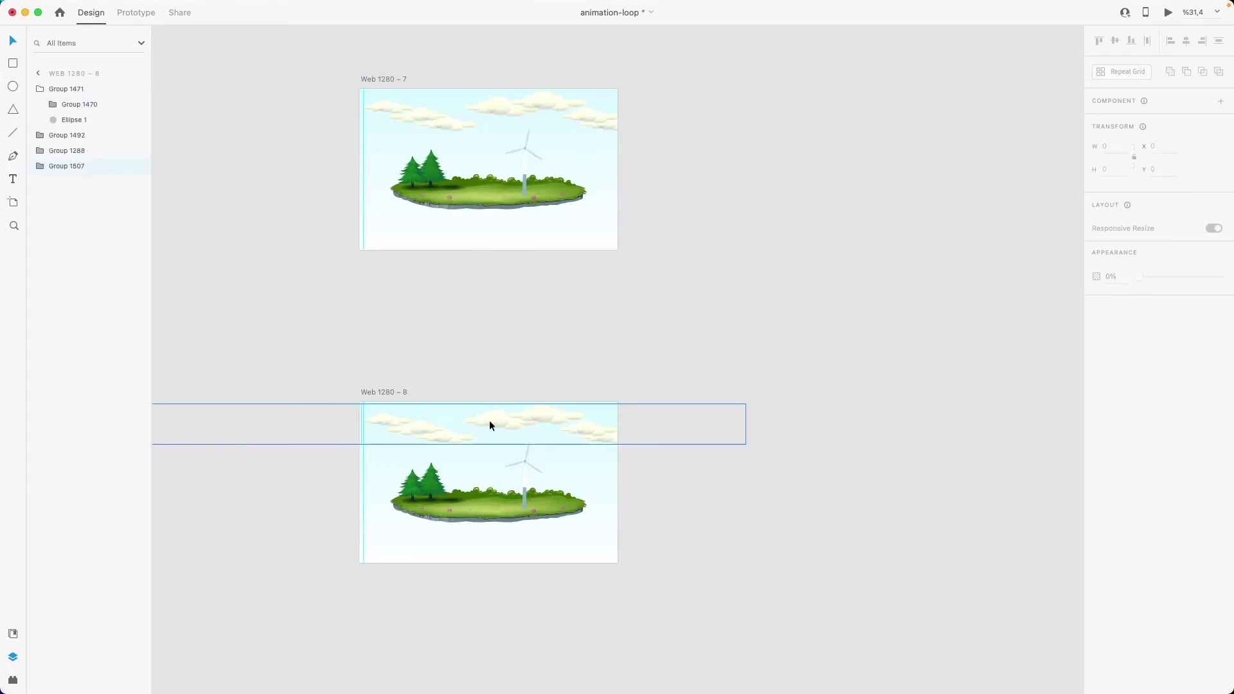
pyautogui.scroll(10, 351, 433)
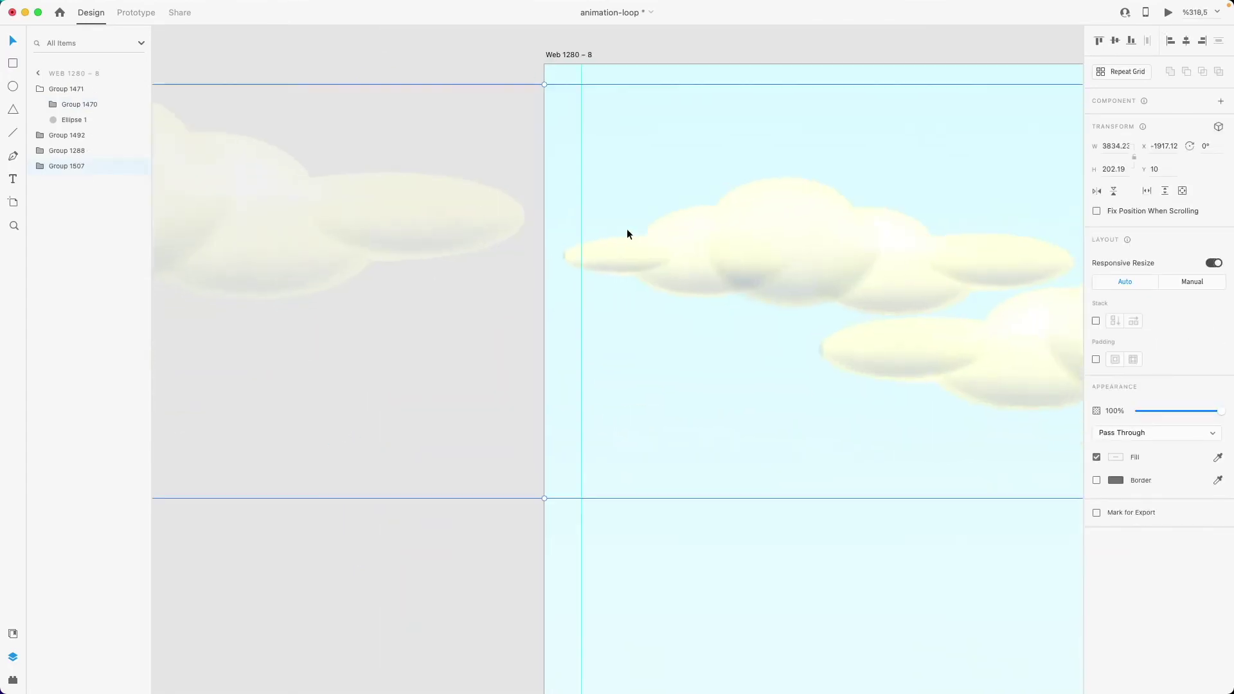
pyautogui.scroll(-5, 675, 239)
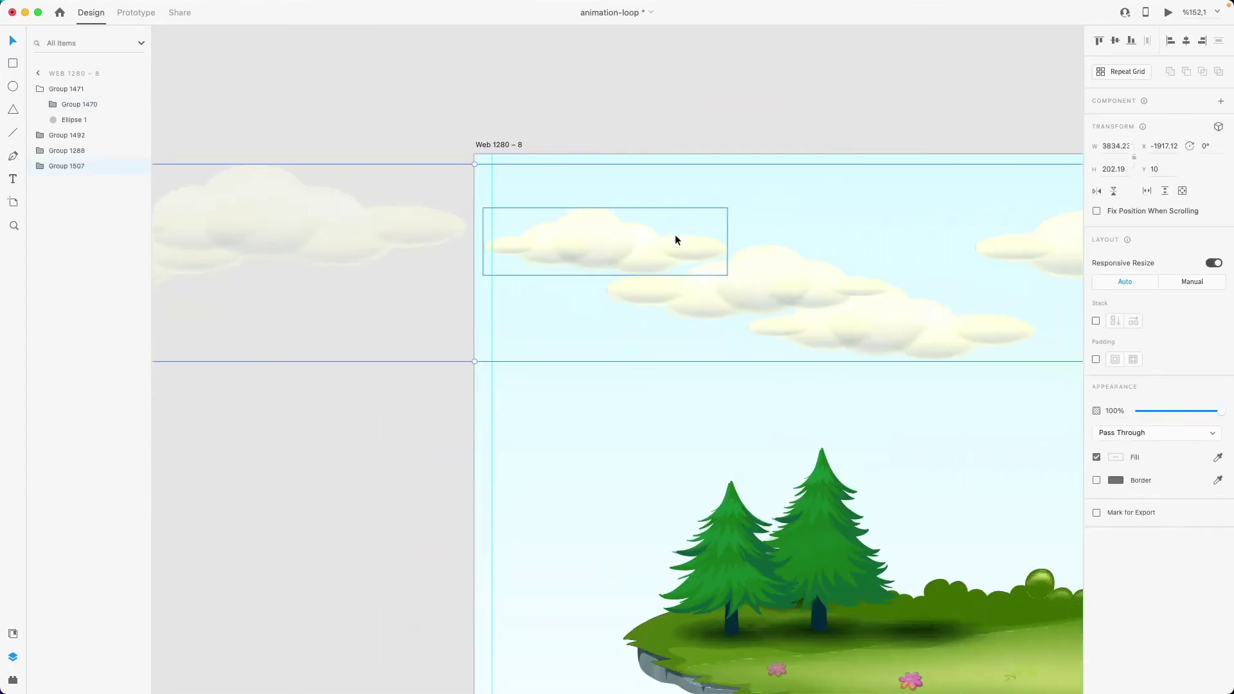
pyautogui.scroll(-5, 675, 240)
pyautogui.scroll(2, 675, 240)
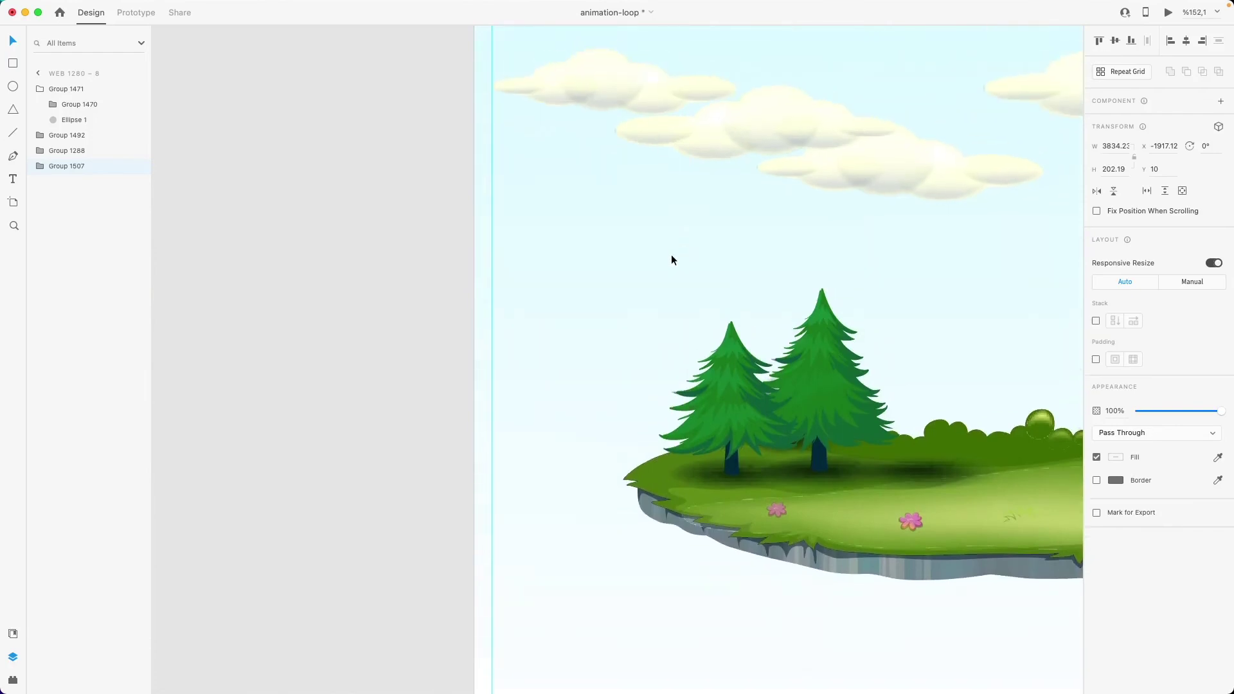
pyautogui.scroll(10, 668, 257)
pyautogui.scroll(-6, 667, 257)
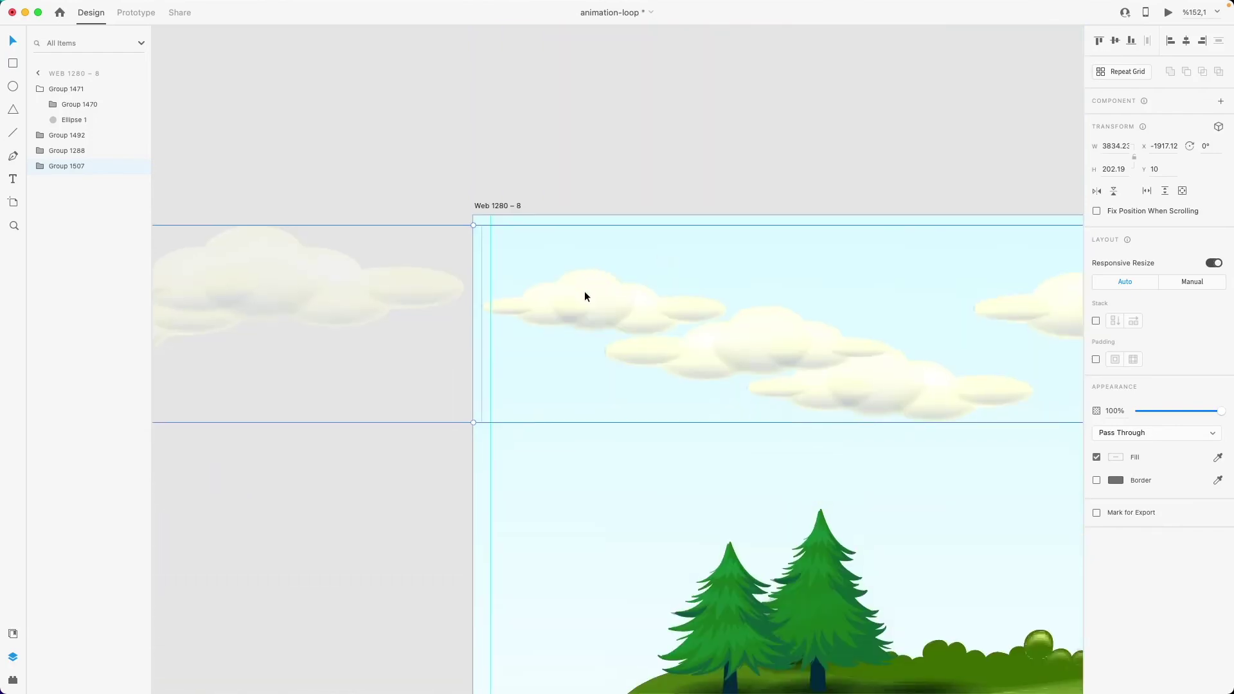
pyautogui.press('Right')
pyautogui.press('Right')
pyautogui.press('Right')
pyautogui.press('Right')
pyautogui.press('Right')
pyautogui.press('Right')
pyautogui.press('Right')
pyautogui.press('Right')
pyautogui.press('Right')
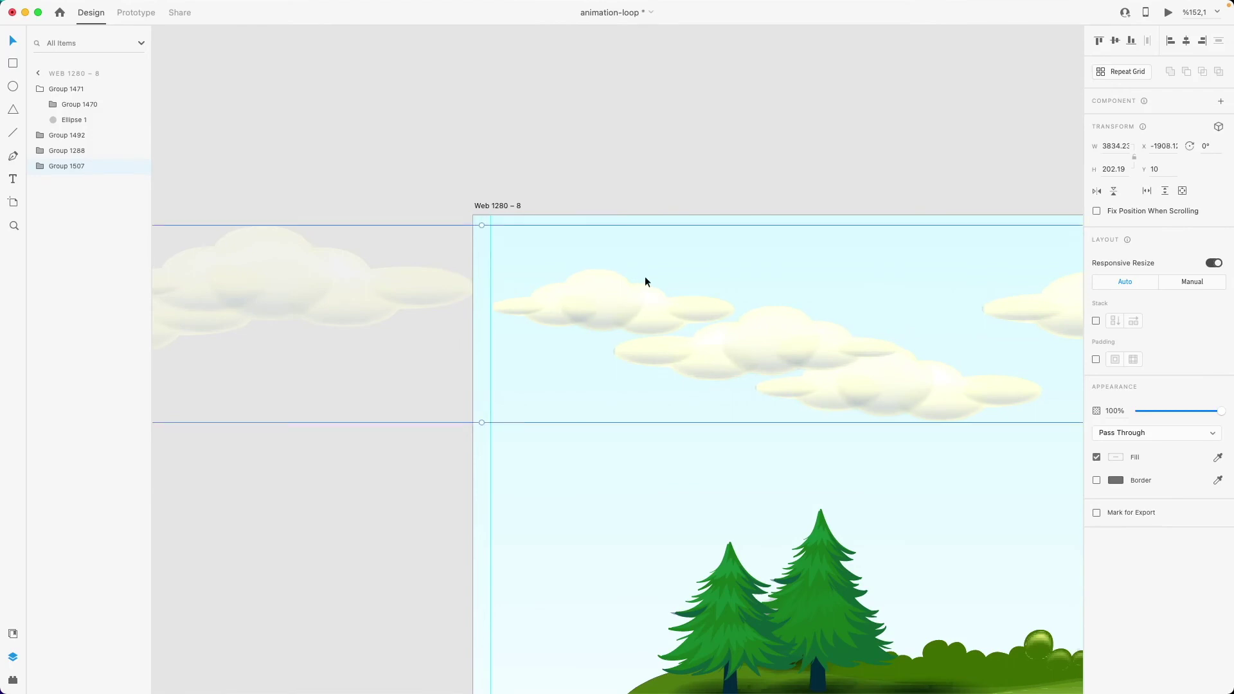
pyautogui.scroll(5, 501, 311)
pyautogui.scroll(-8, 502, 312)
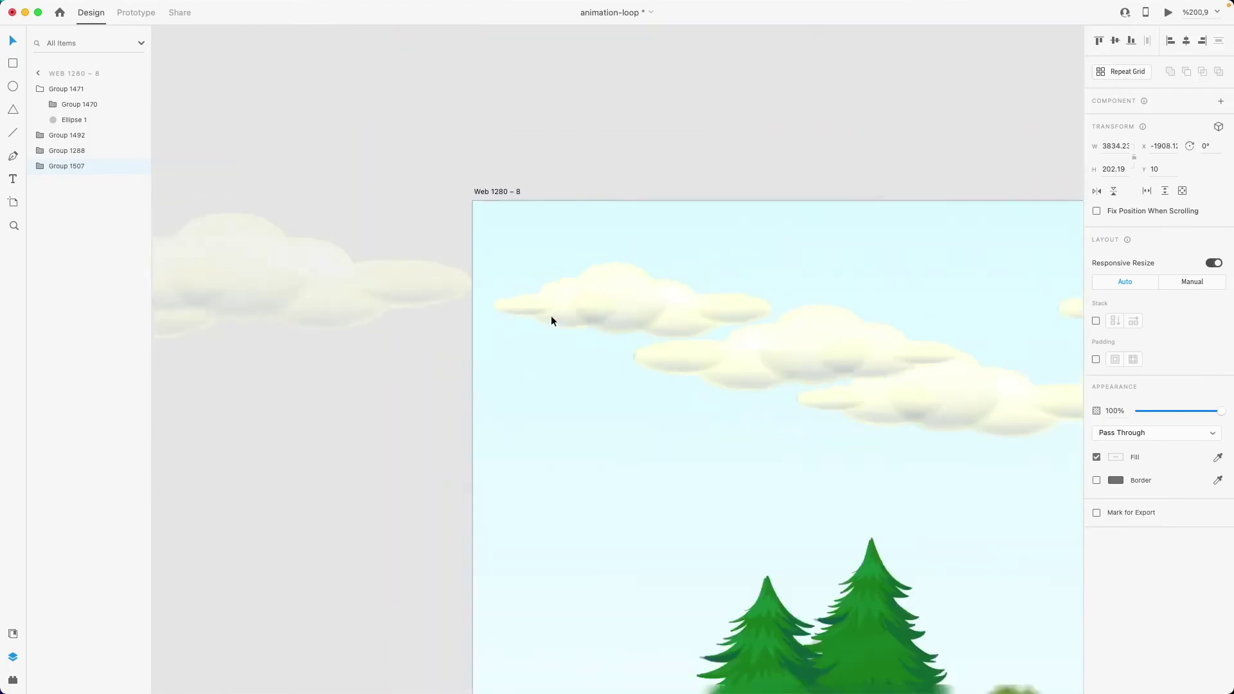
pyautogui.scroll(-3, 573, 318)
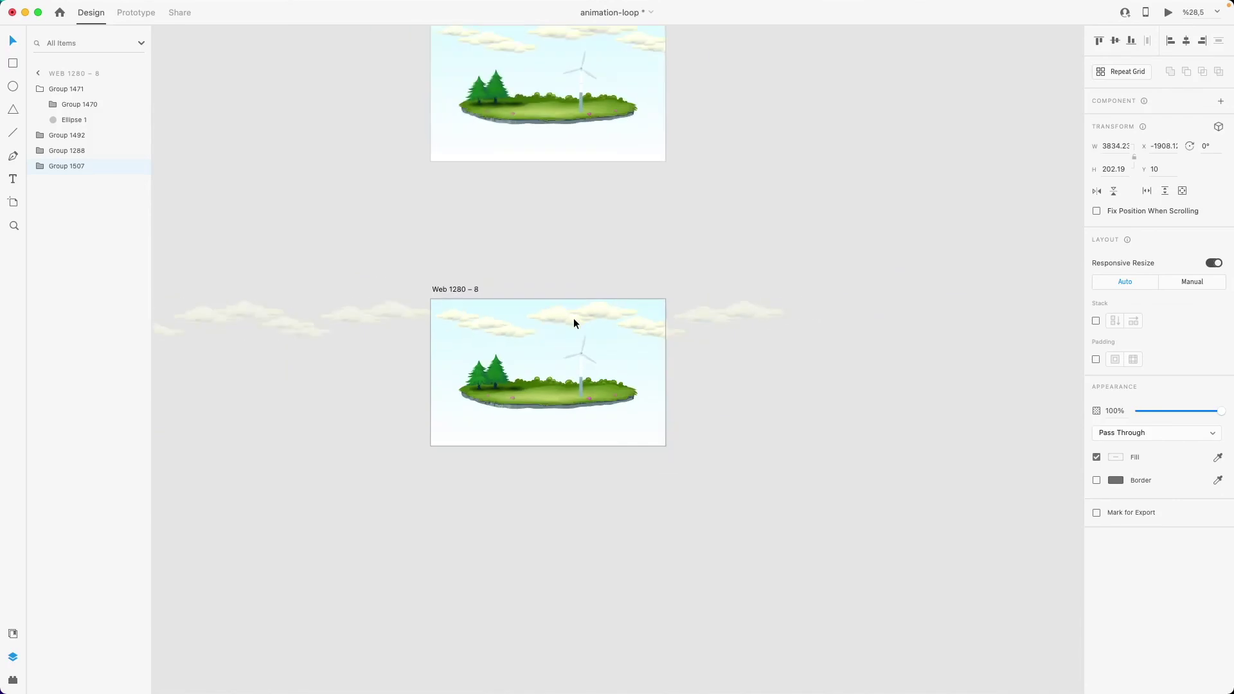
pyautogui.scroll(3, 574, 315)
# Launch the Desktop Preview from the Web 1280 – 7 artboard to watch the cloud and turbine loop.
pyautogui.click(458, 130)
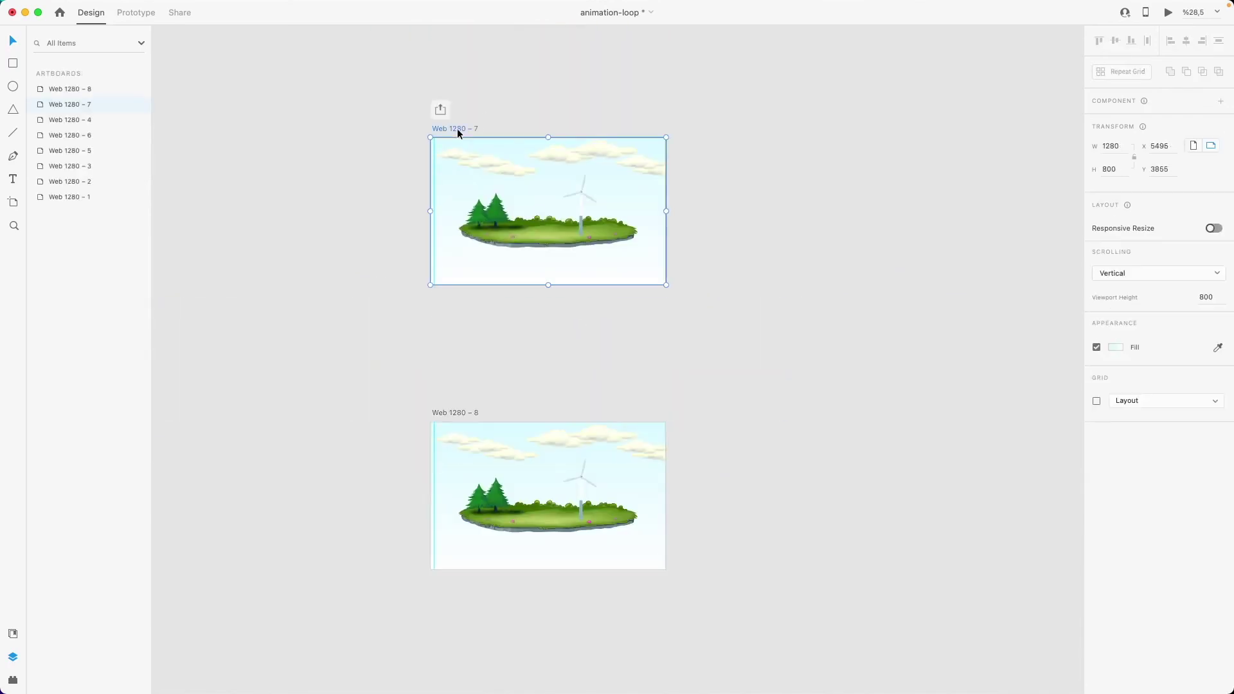
pyautogui.press('super+Return')
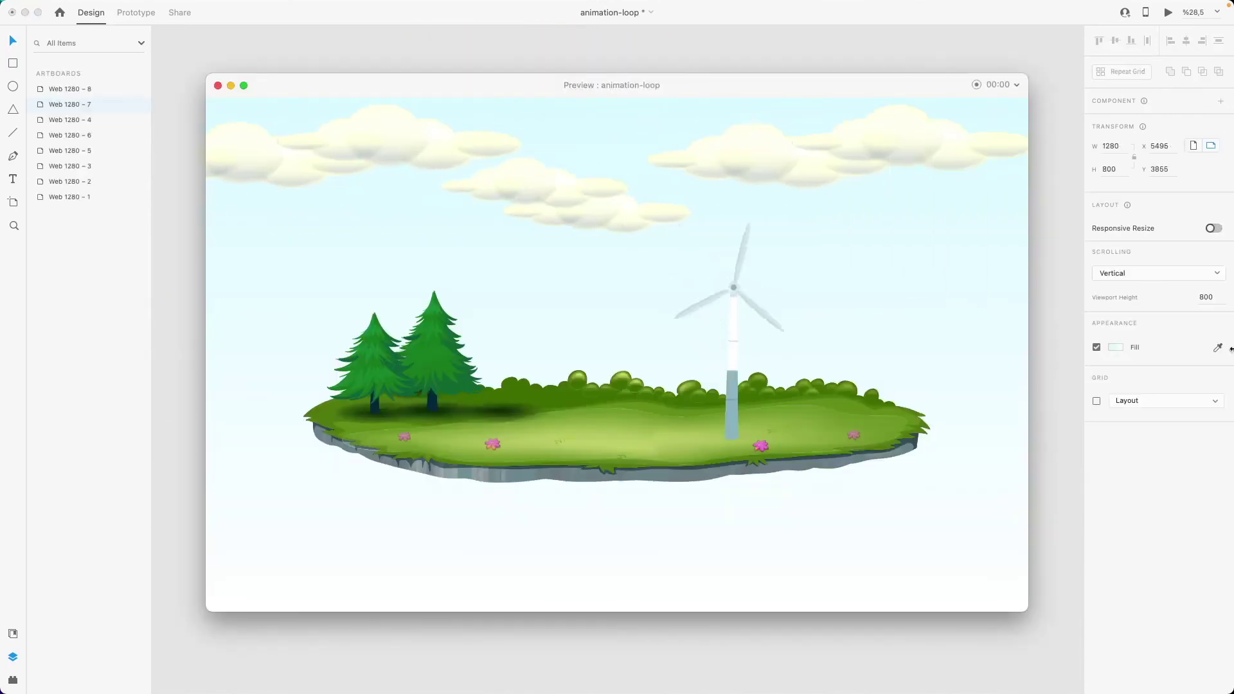